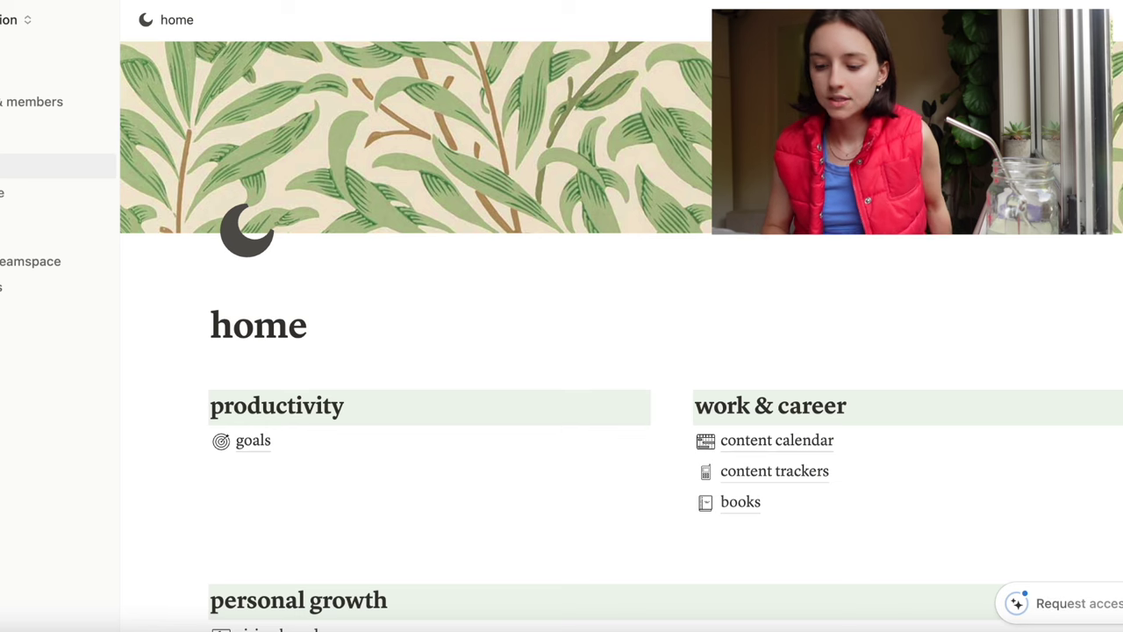
- Open goals > monthly check in and put the cursor in April's first empty answer bullet
{"action": "left_click", "coordinate": [251, 440]}
{"action": "scroll", "coordinate": [244, 441], "scroll_direction": "down", "scroll_amount": 1}
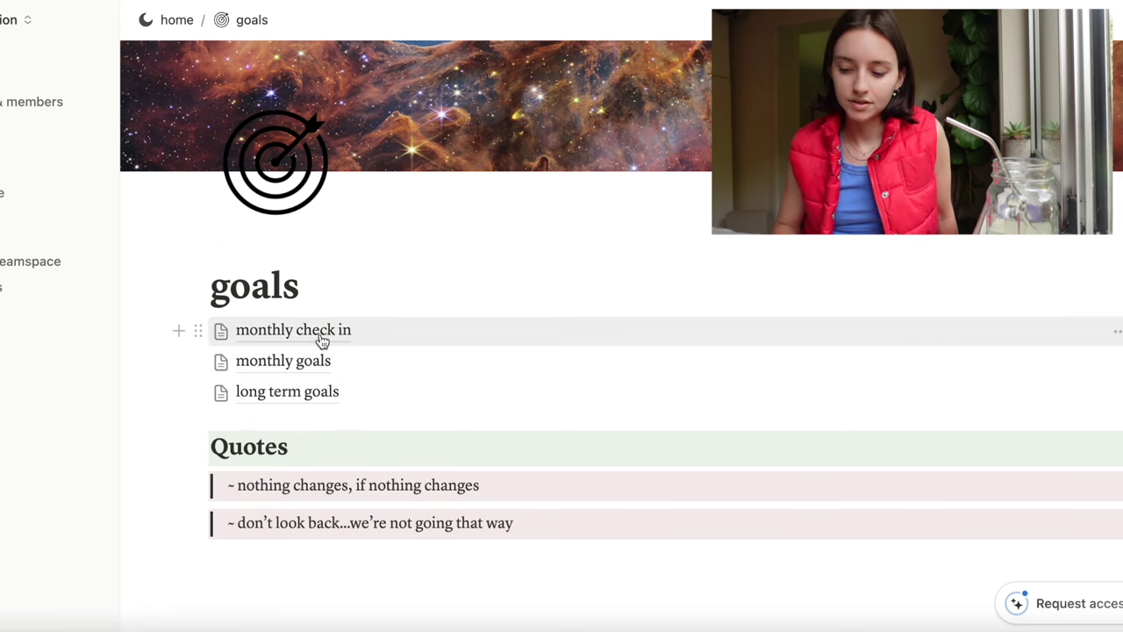
{"action": "left_click", "coordinate": [321, 340]}
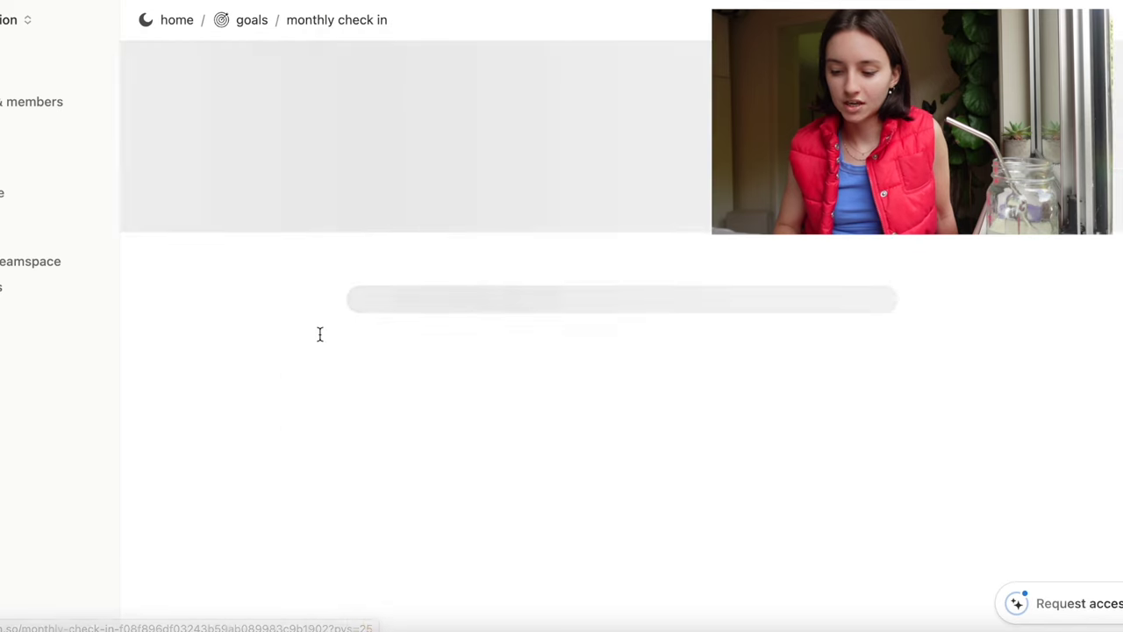
{"action": "scroll", "coordinate": [321, 333], "scroll_direction": "down", "scroll_amount": 10}
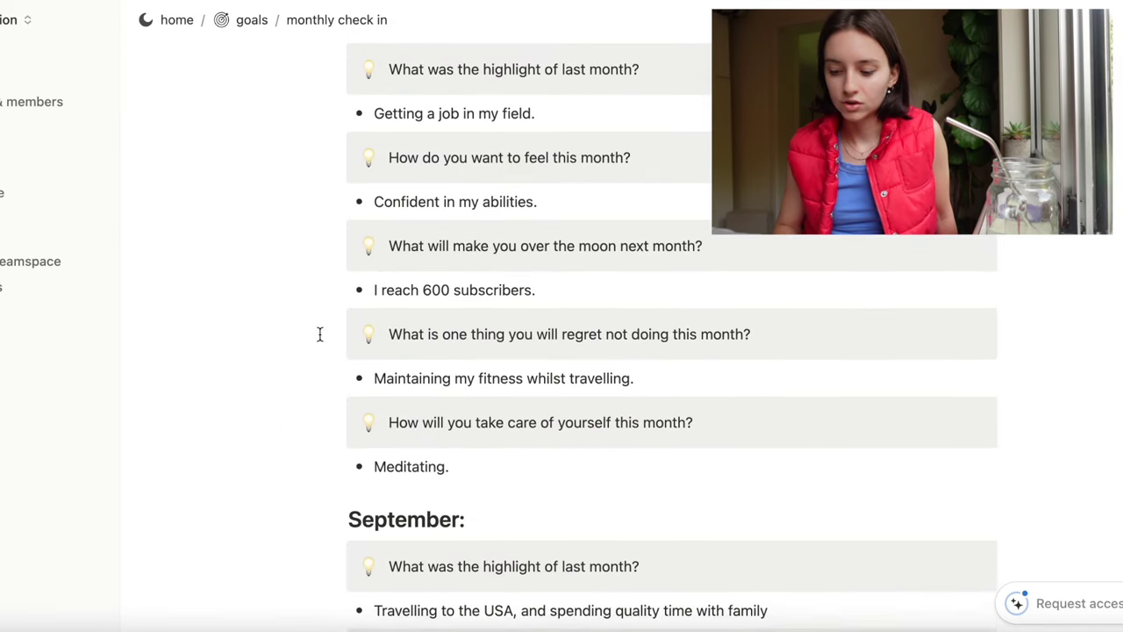
{"action": "scroll", "coordinate": [320, 333], "scroll_direction": "down", "scroll_amount": 2}
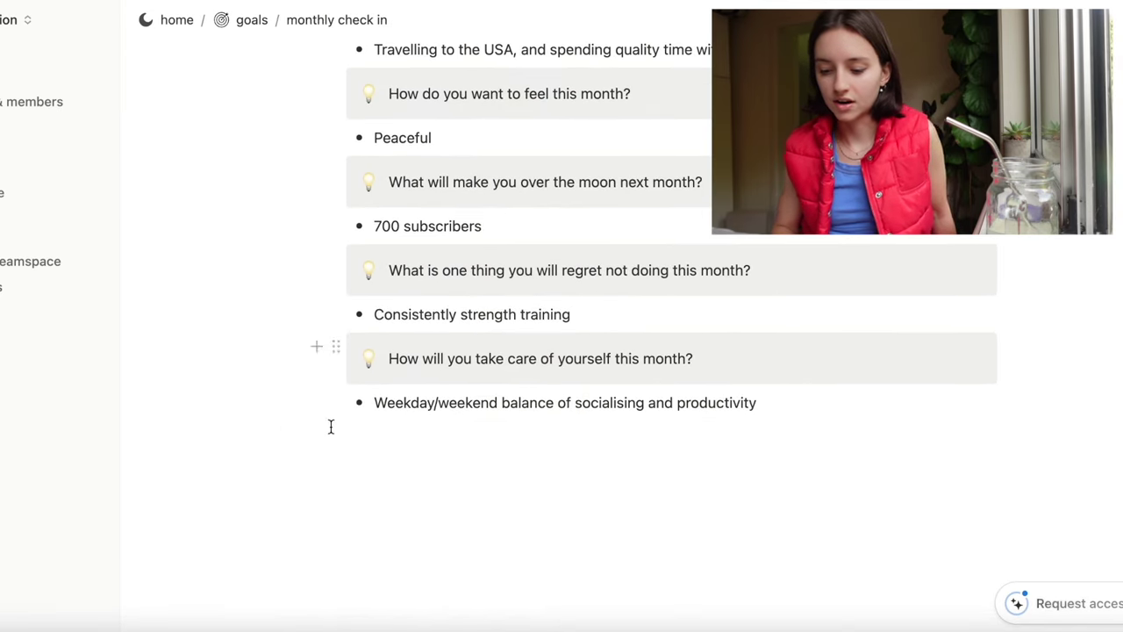
{"action": "left_click", "coordinate": [342, 466]}
{"action": "scroll", "coordinate": [439, 529], "scroll_direction": "up", "scroll_amount": 3}
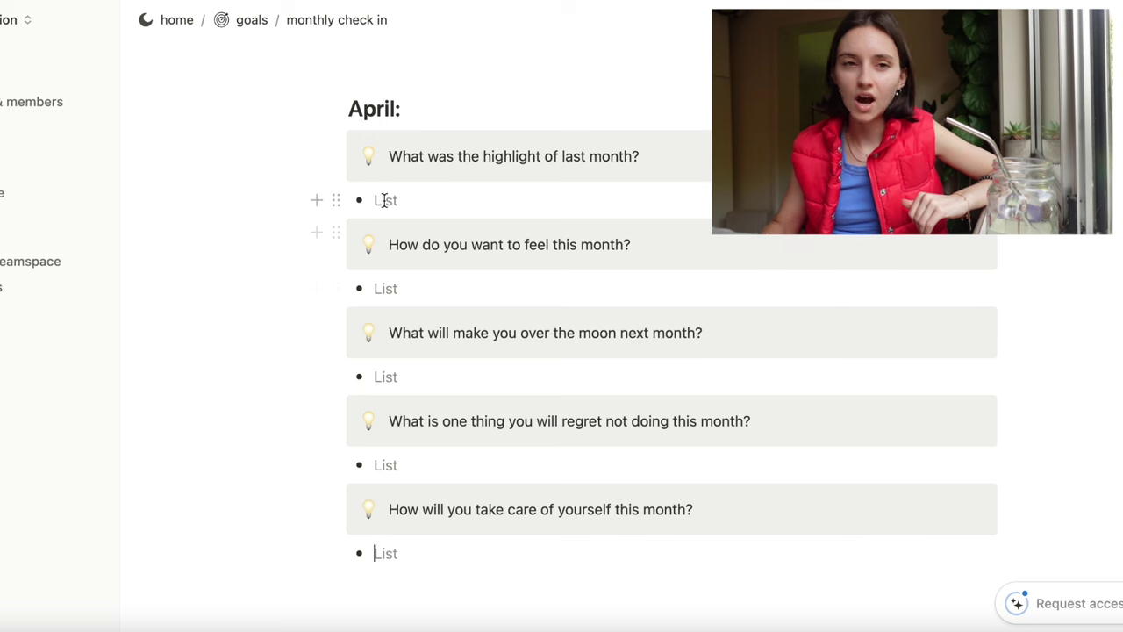
{"action": "left_click", "coordinate": [384, 200]}
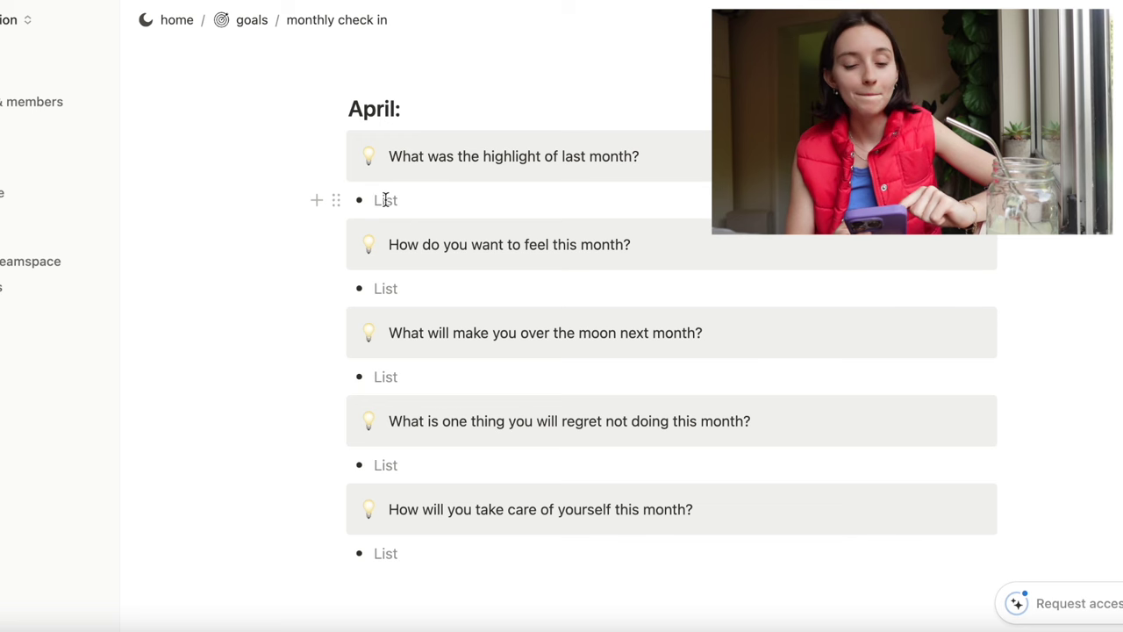
- Answer April's highlight prompt with 'Finding my new doctor' and the how-to-feel prompt with 'Balanced'
{"action": "left_click", "coordinate": [385, 200]}
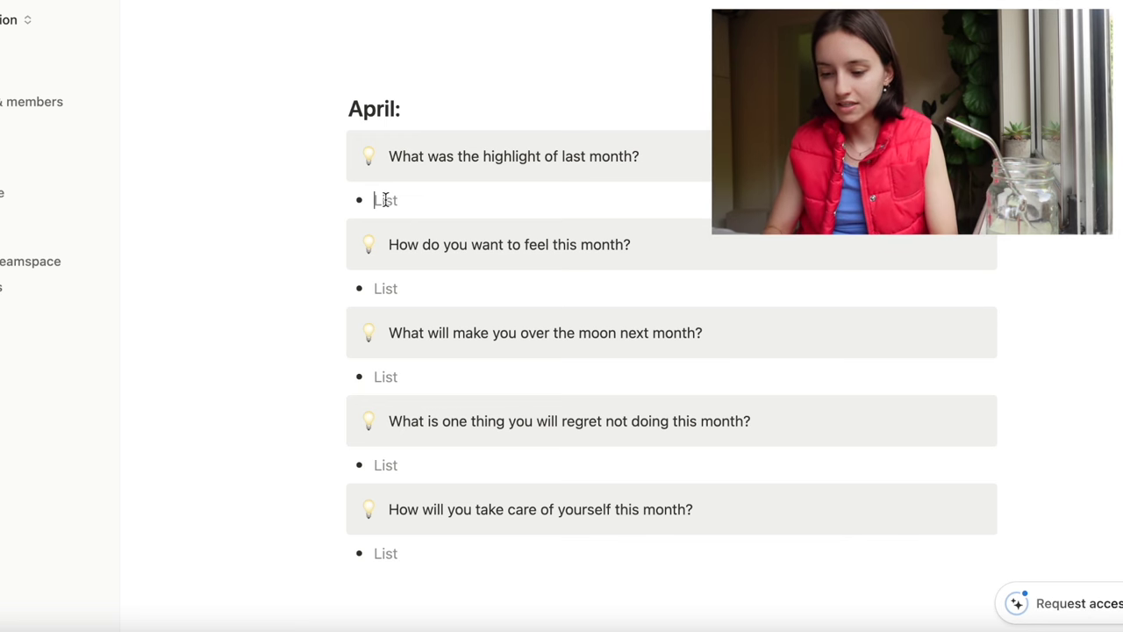
{"action": "type", "text": "Finding my new "}
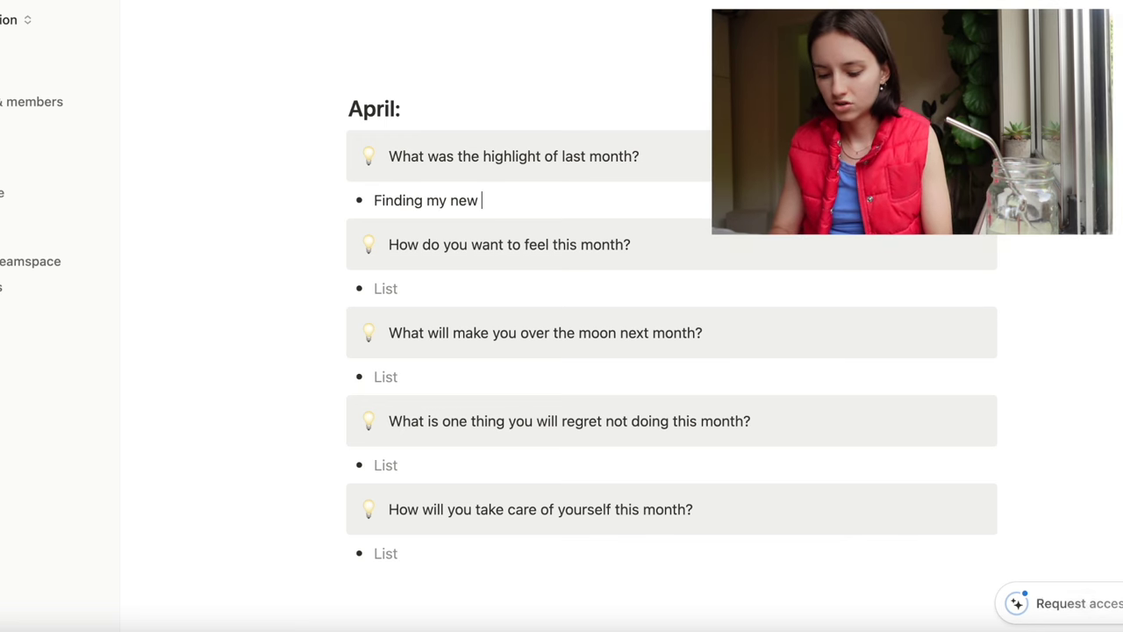
{"action": "type", "text": "doctor"}
{"action": "left_click", "coordinate": [418, 291]}
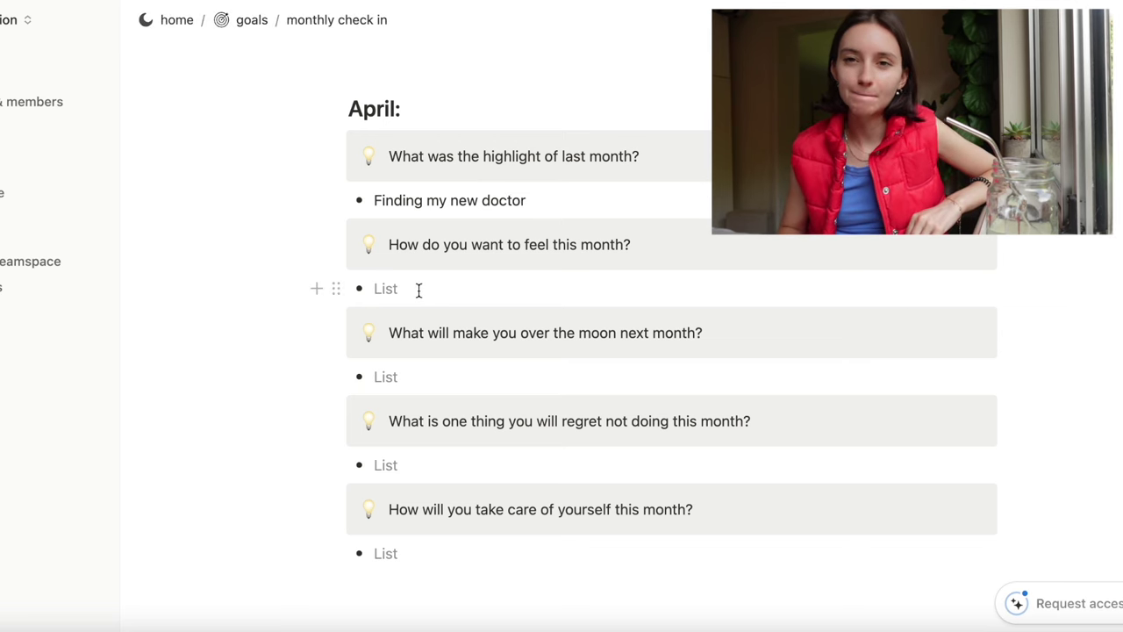
{"action": "type", "text": "Balanced"}
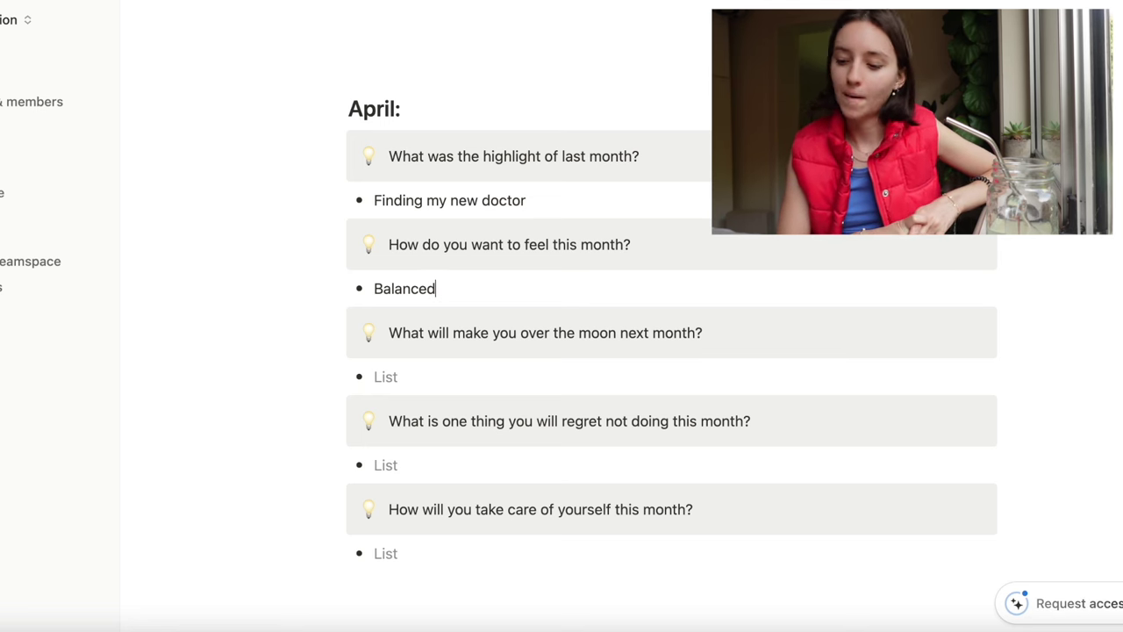
- Fill April's last answers: '800 subscribers', 'Not working out enough', 'Healthy escapes eg. reading'
{"action": "left_click", "coordinate": [458, 371]}
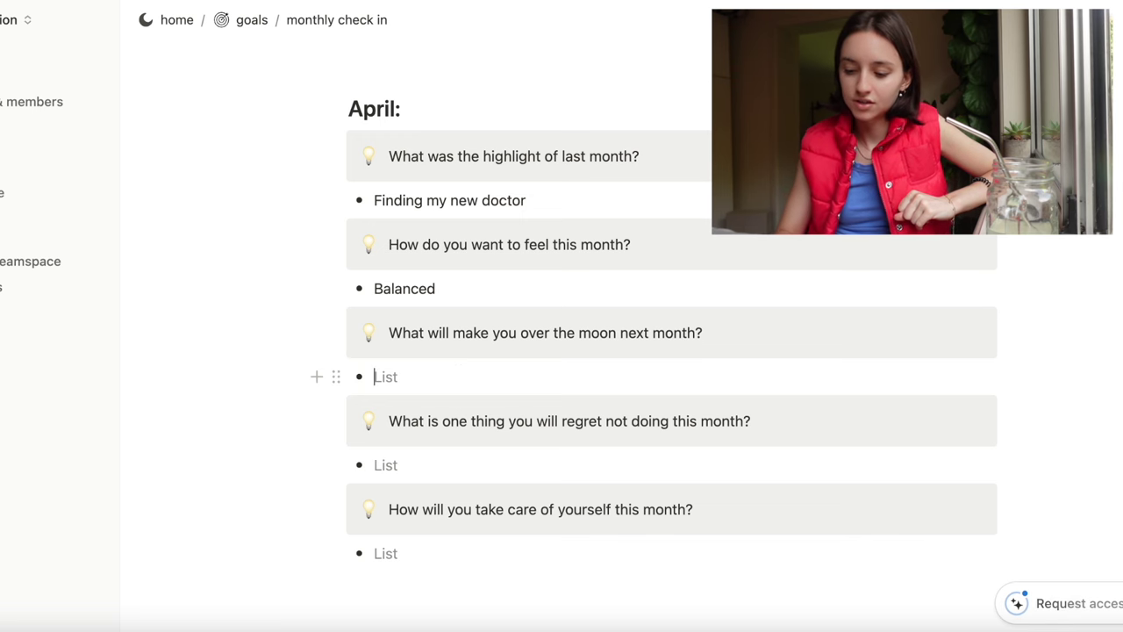
{"action": "type", "text": "800 sub"}
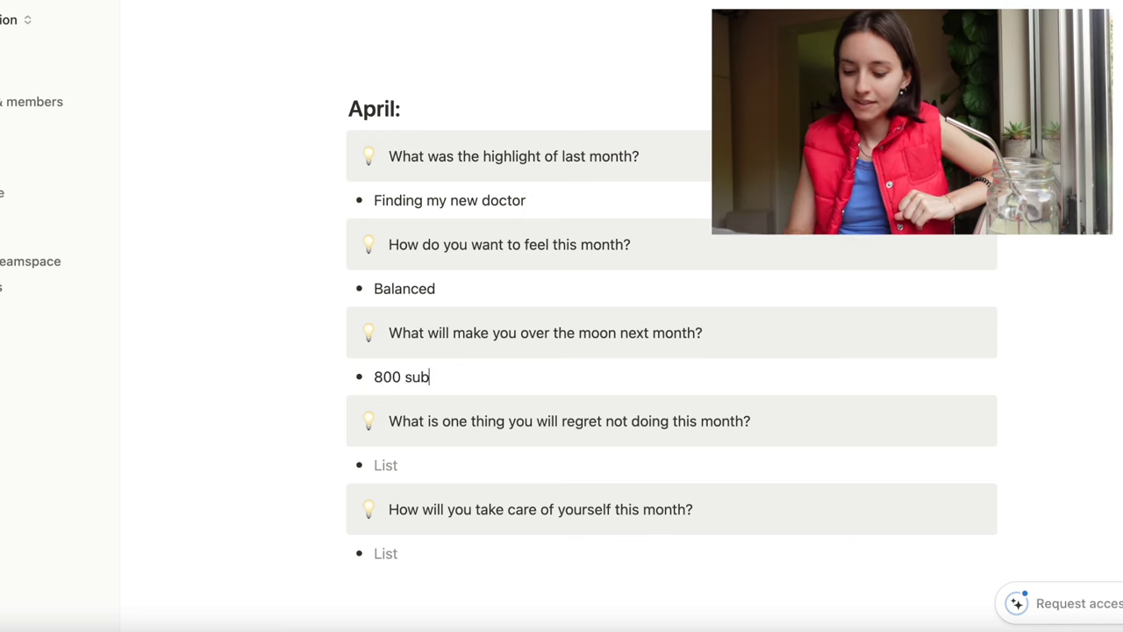
{"action": "type", "text": "scriber"}
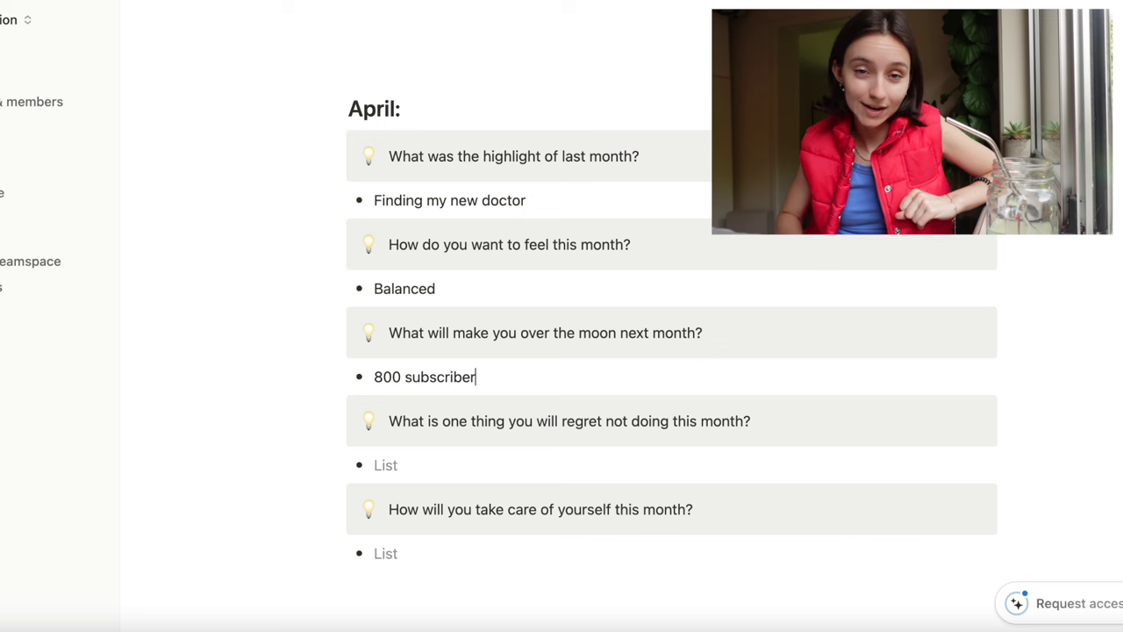
{"action": "type", "text": "s"}
{"action": "scroll", "coordinate": [410, 457], "scroll_direction": "down", "scroll_amount": 2}
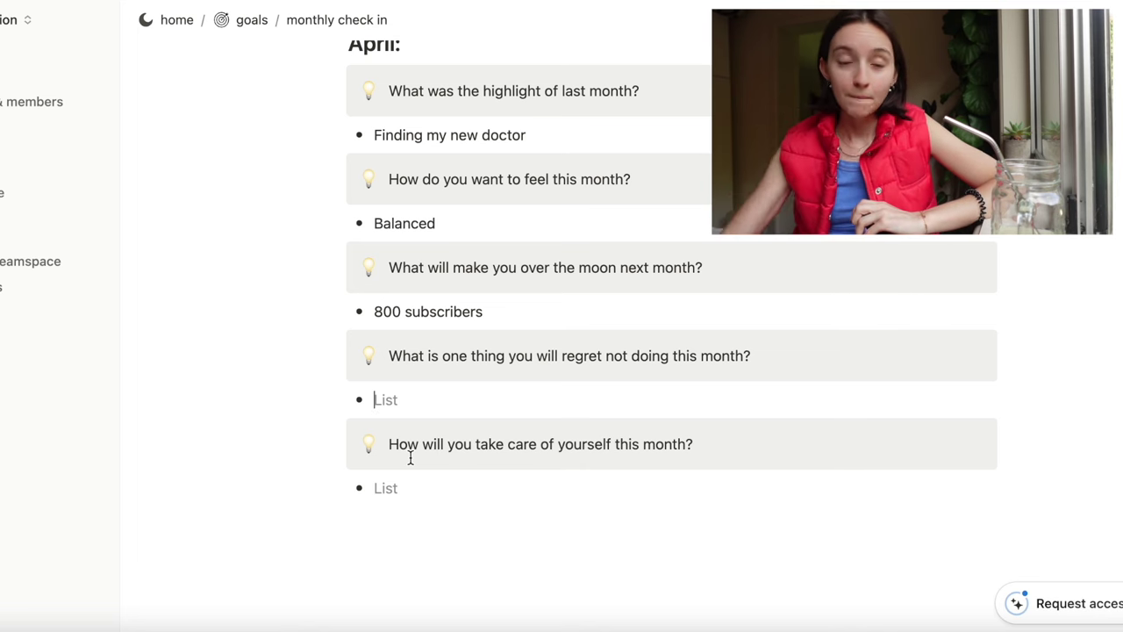
{"action": "type", "text": "Not"}
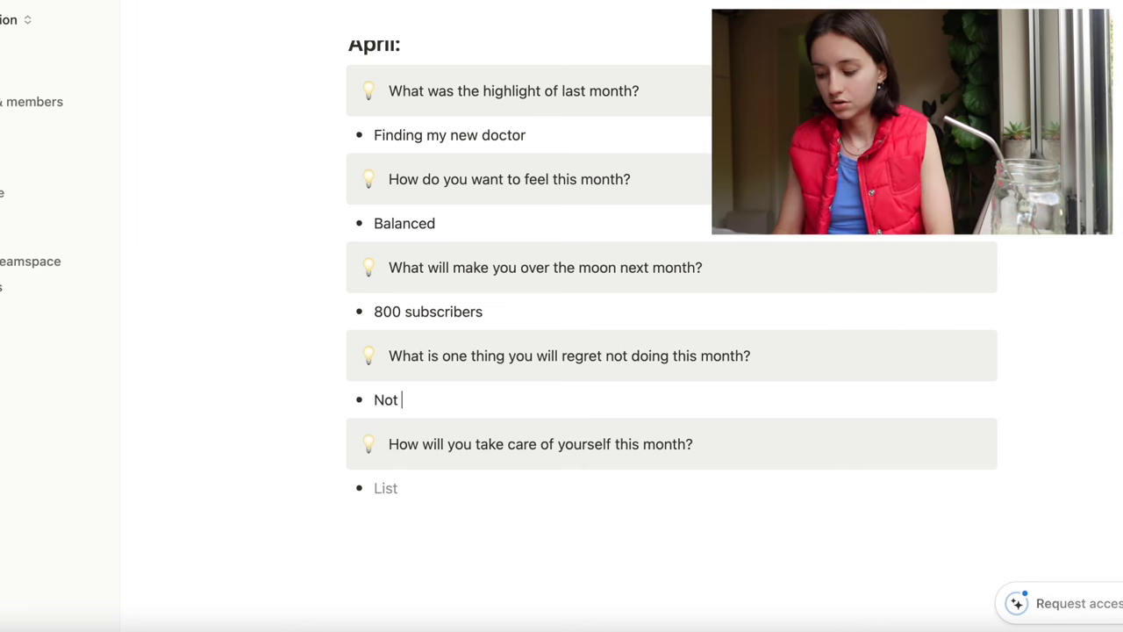
{"action": "type", "text": " working out "}
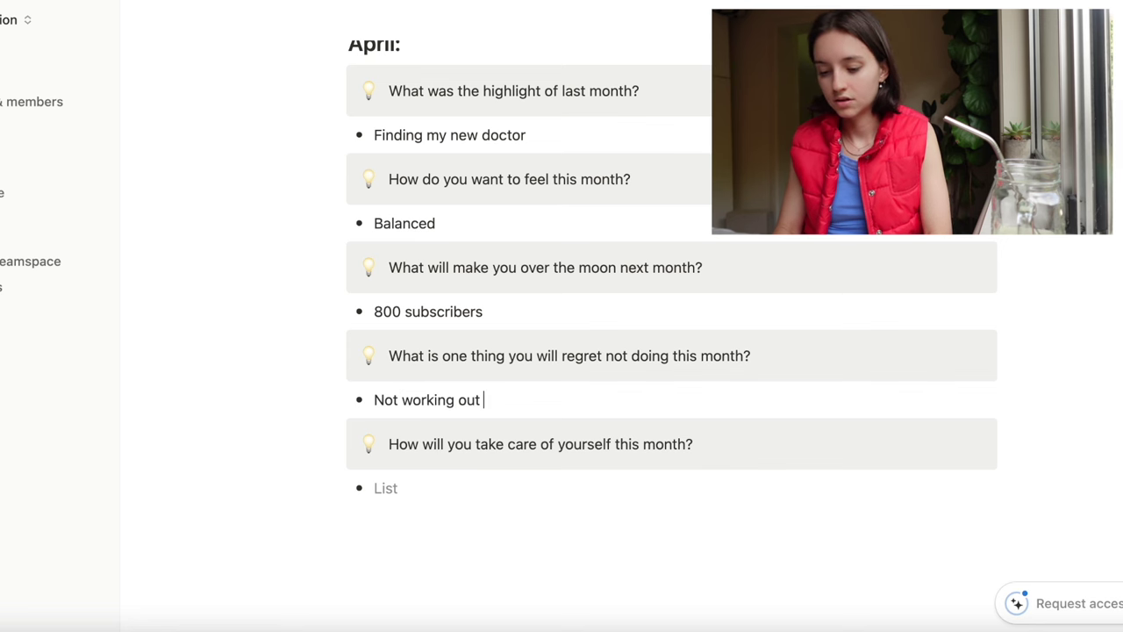
{"action": "type", "text": "enough"}
{"action": "left_click", "coordinate": [409, 478]}
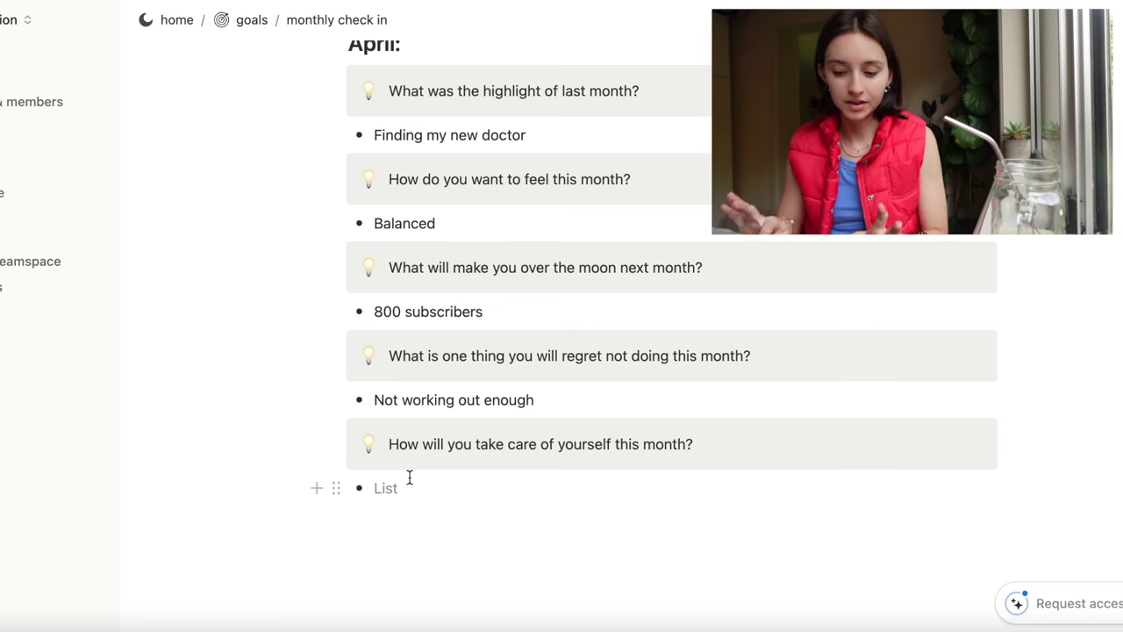
{"action": "type", "text": "Hea"}
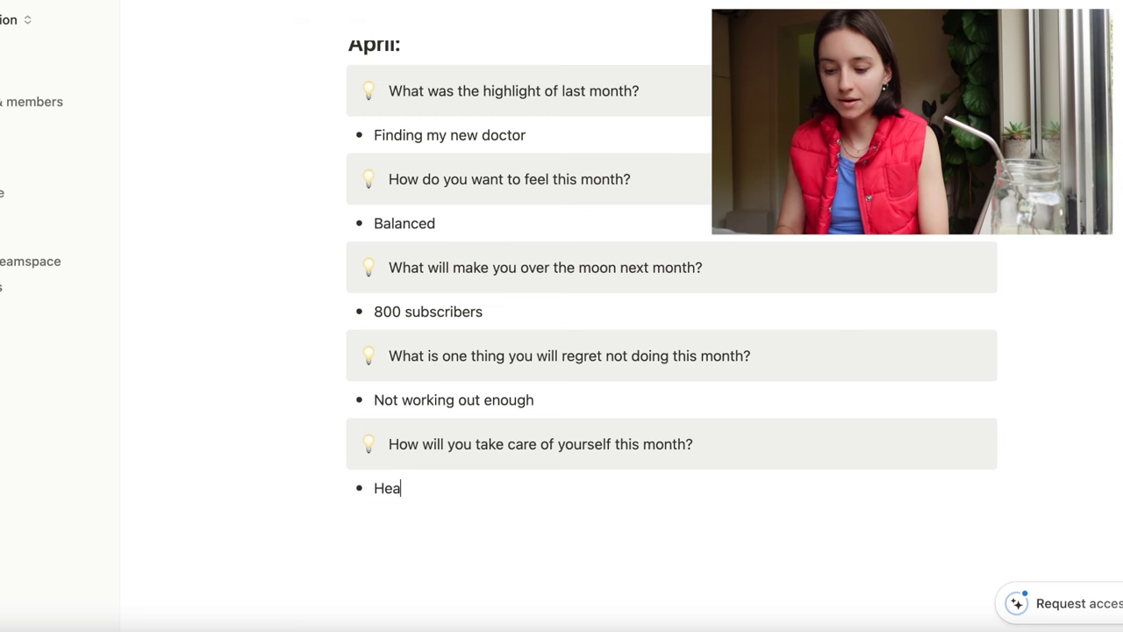
{"action": "type", "text": "lthy escapes "}
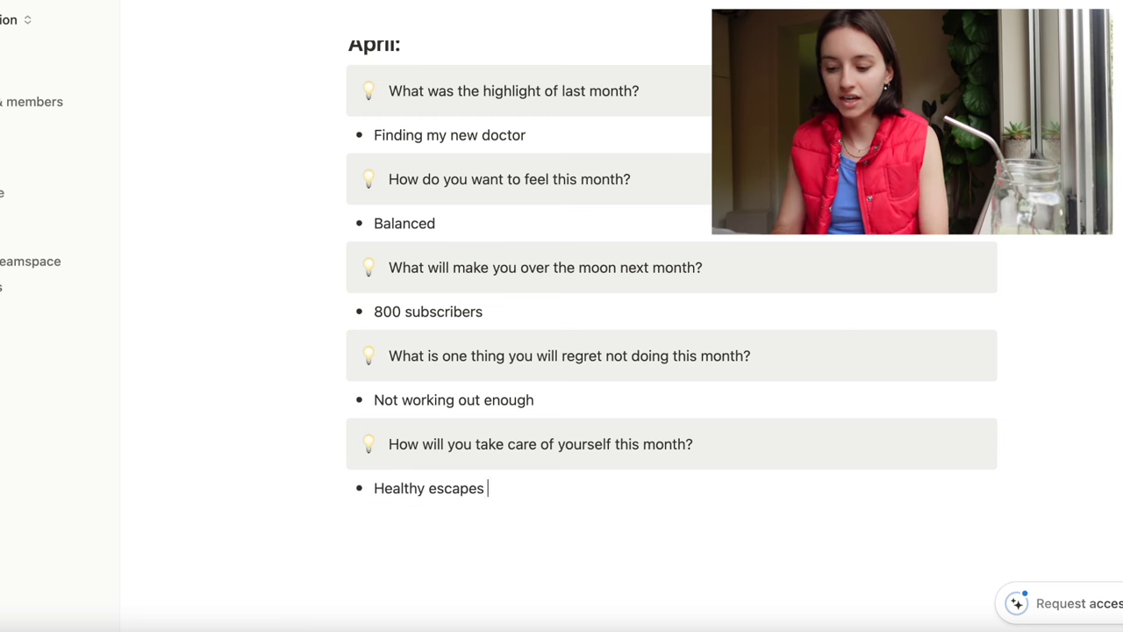
{"action": "type", "text": "eg. reading"}
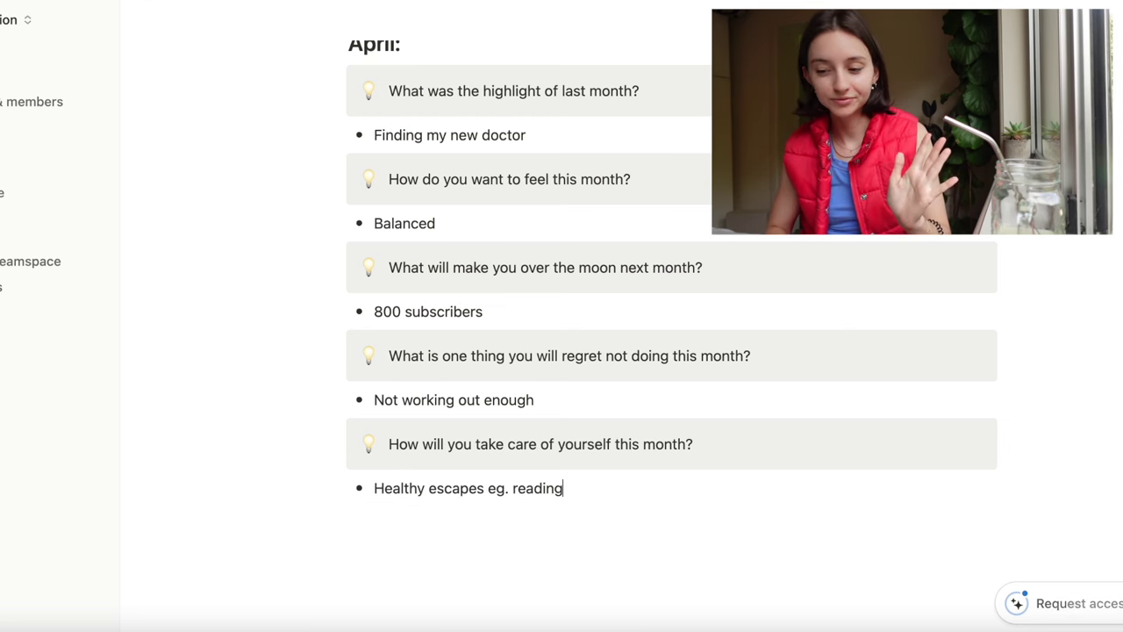
- Scroll up the monthly goals page to bring the April heading into view
{"action": "scroll", "coordinate": [671, 351], "scroll_direction": "up", "scroll_amount": 1}
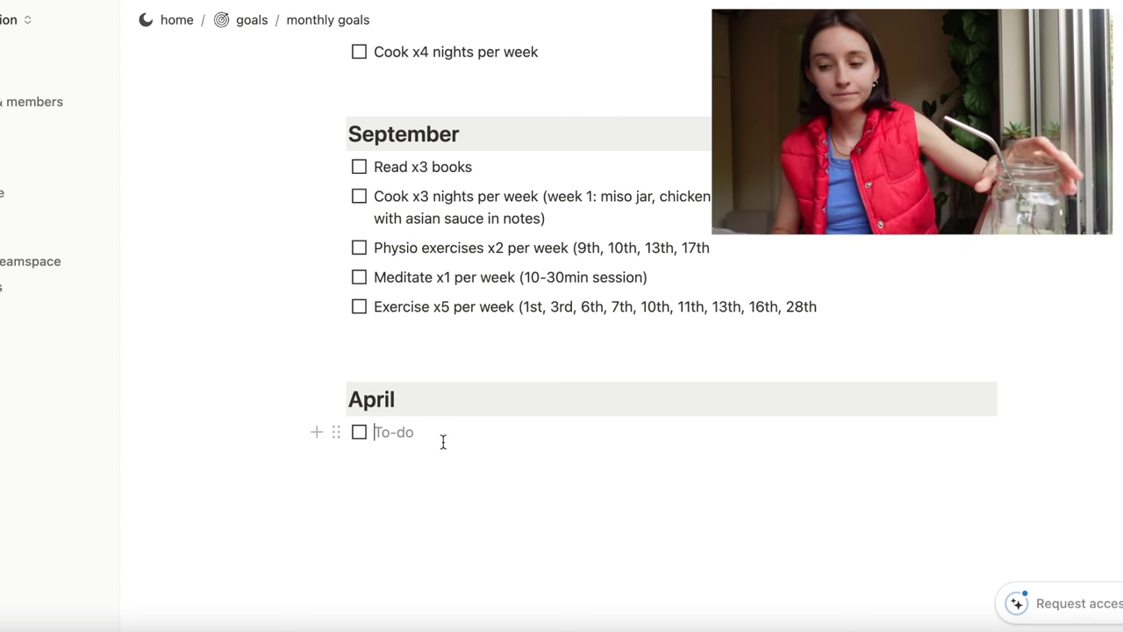
- Add April goals 'Finish books that I have started' and 'Upload 3 YouTube videos a week'
{"action": "type", "text": "Finish books t"}
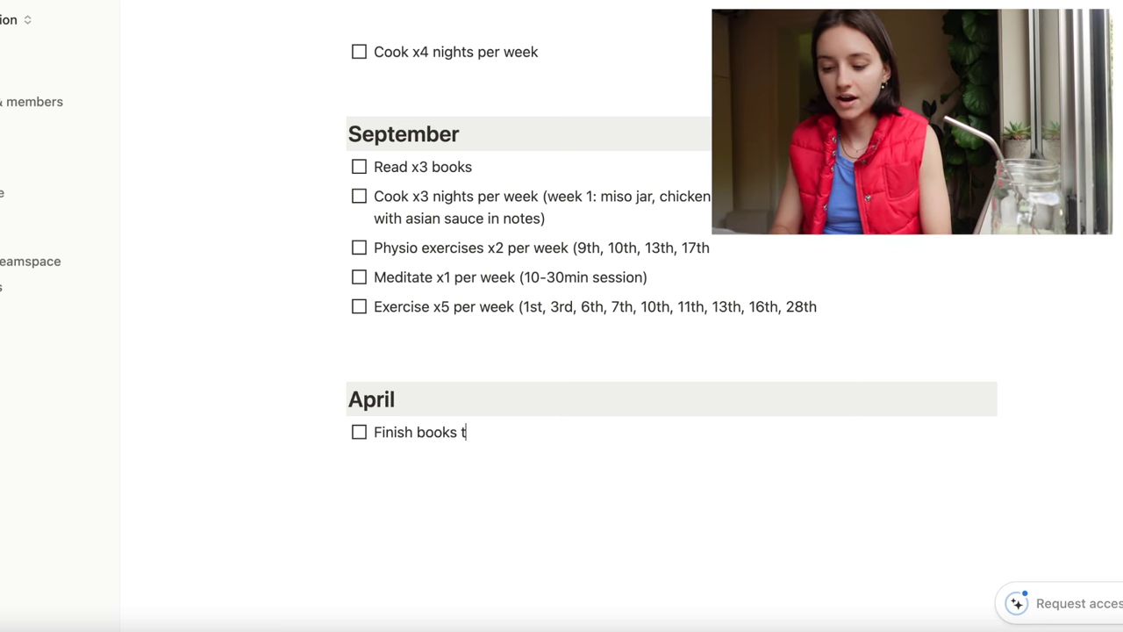
{"action": "type", "text": "hat I have started"}
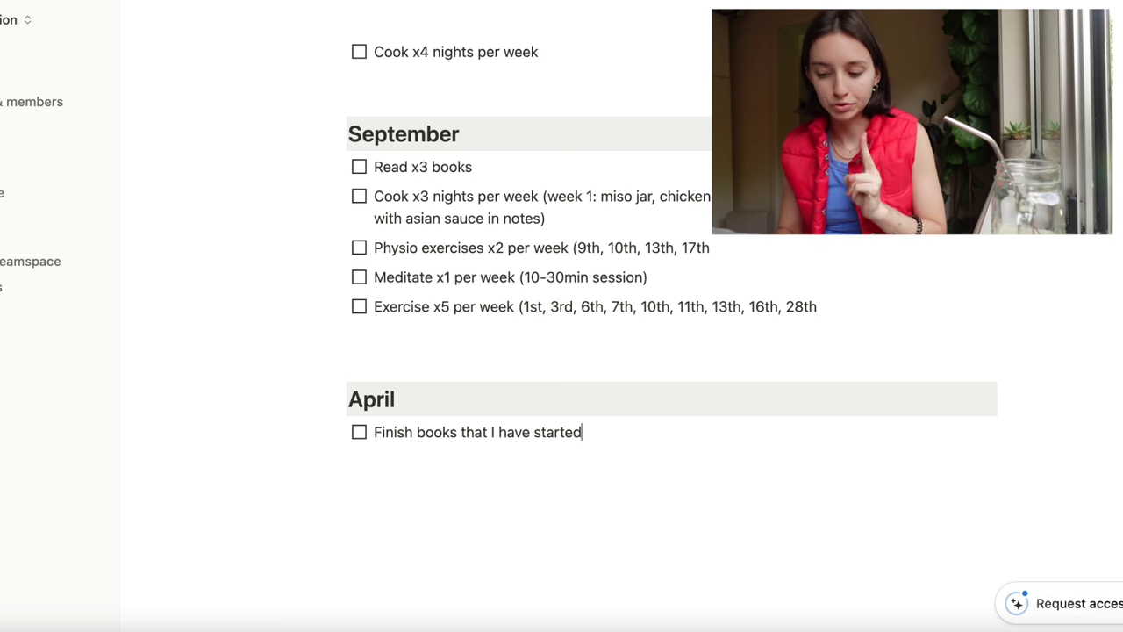
{"action": "key", "text": "Return"}
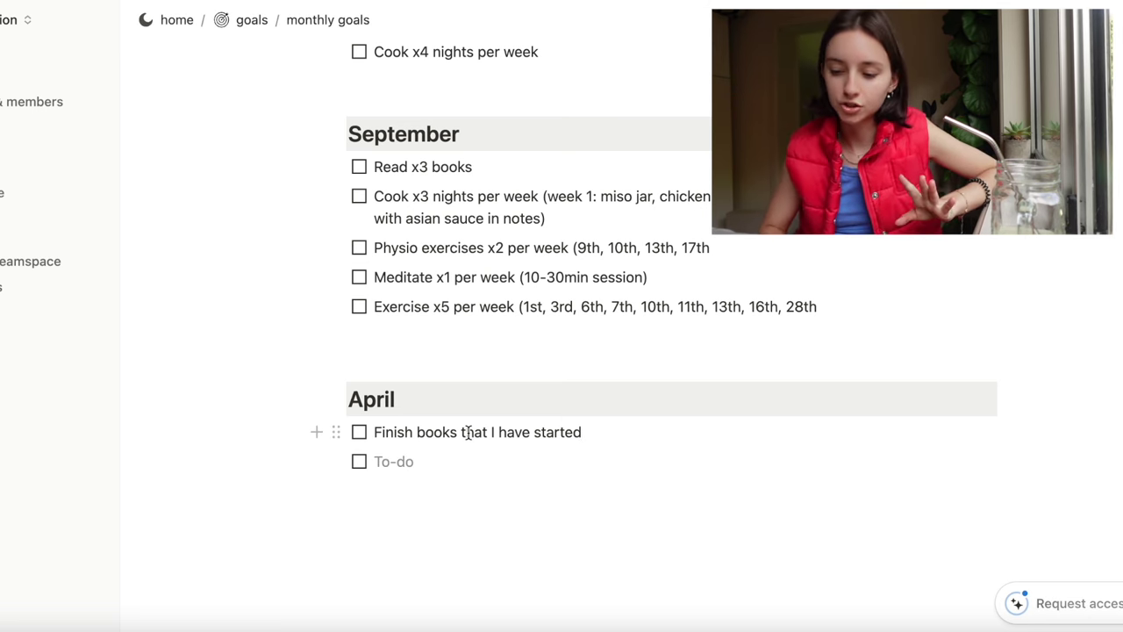
{"action": "type", "text": "U"}
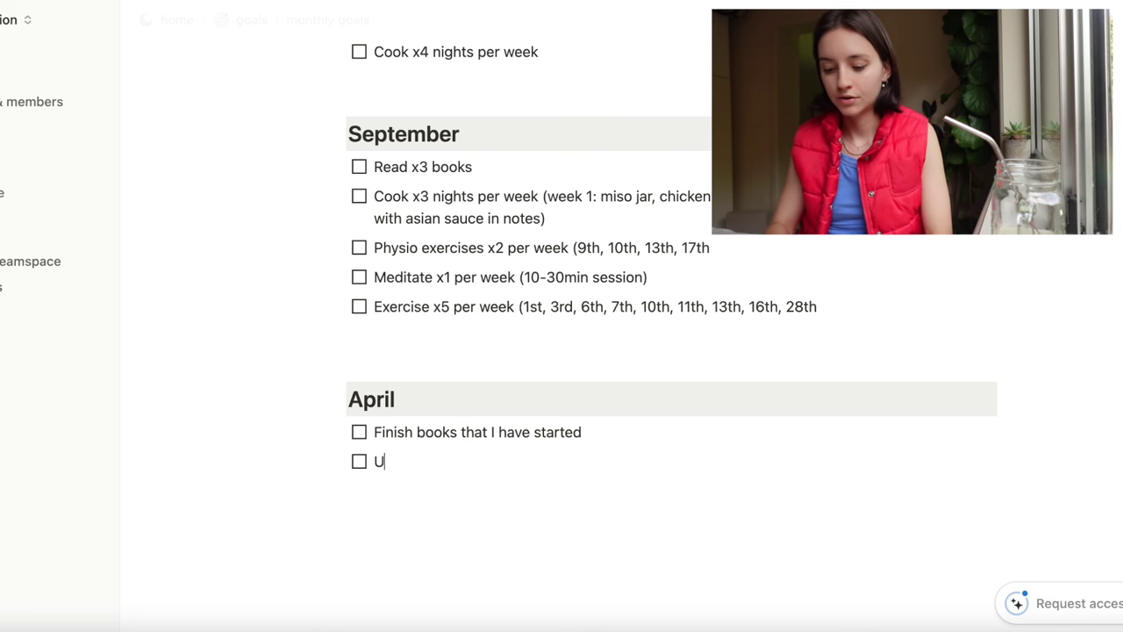
{"action": "type", "text": "pload 3 YouTube videos a week"}
{"action": "key", "text": "Return"}
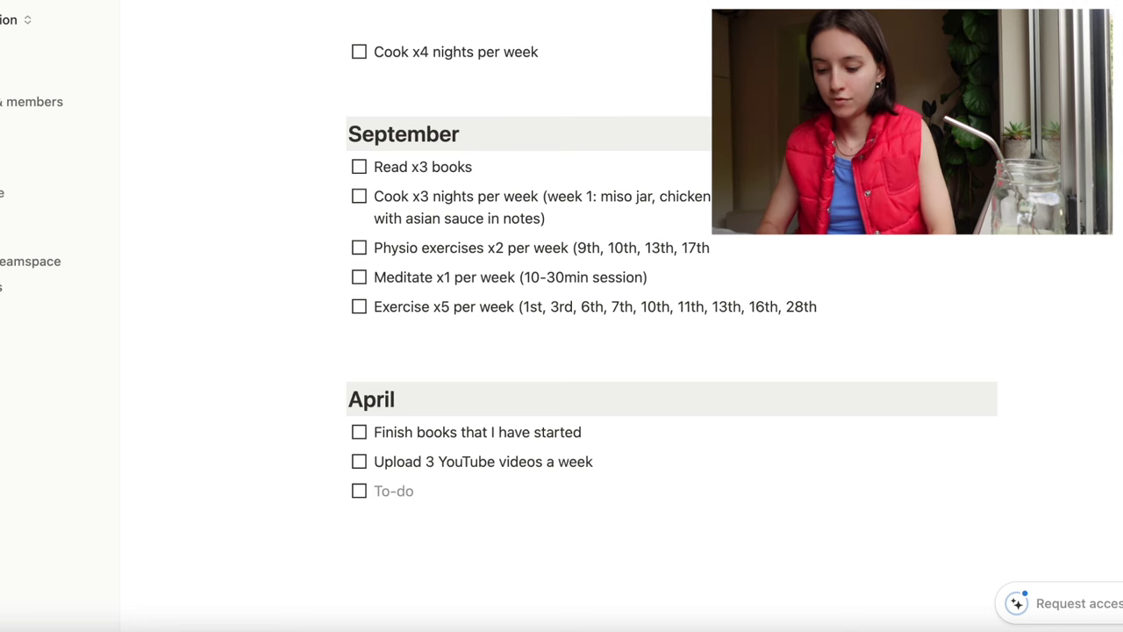
- Add goals 'Move my body most days of the week' and 'Don't over commit myself and my schedule'
{"action": "type", "text": "Move my body m"}
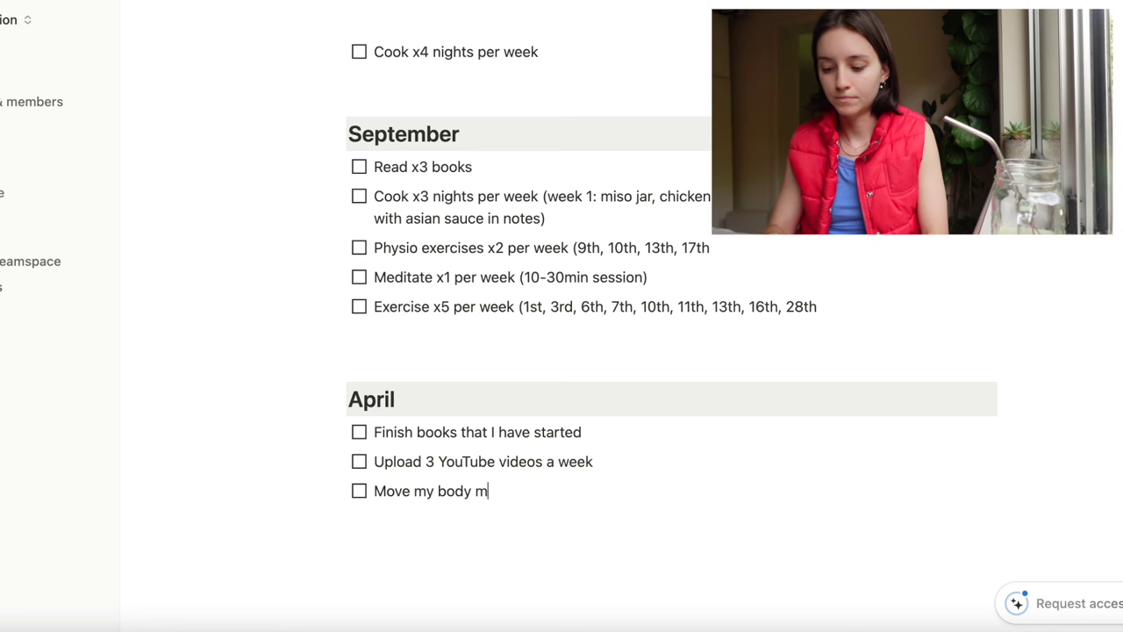
{"action": "type", "text": "ost da"}
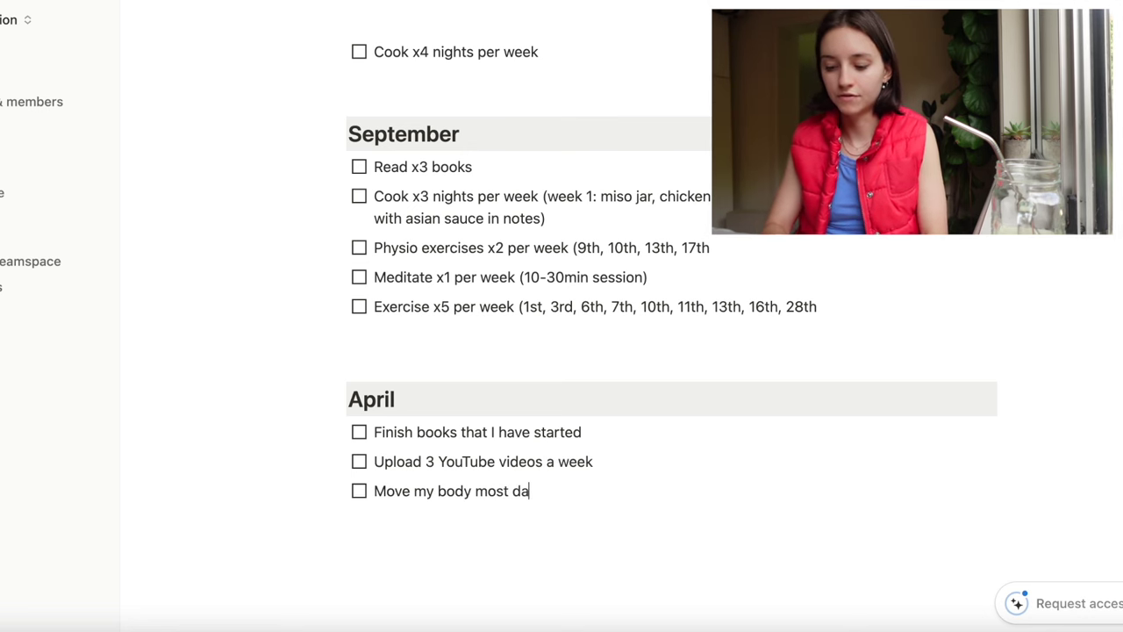
{"action": "type", "text": "ys of the weel"}
{"action": "key", "text": "BackSpace"}
{"action": "type", "text": "k"}
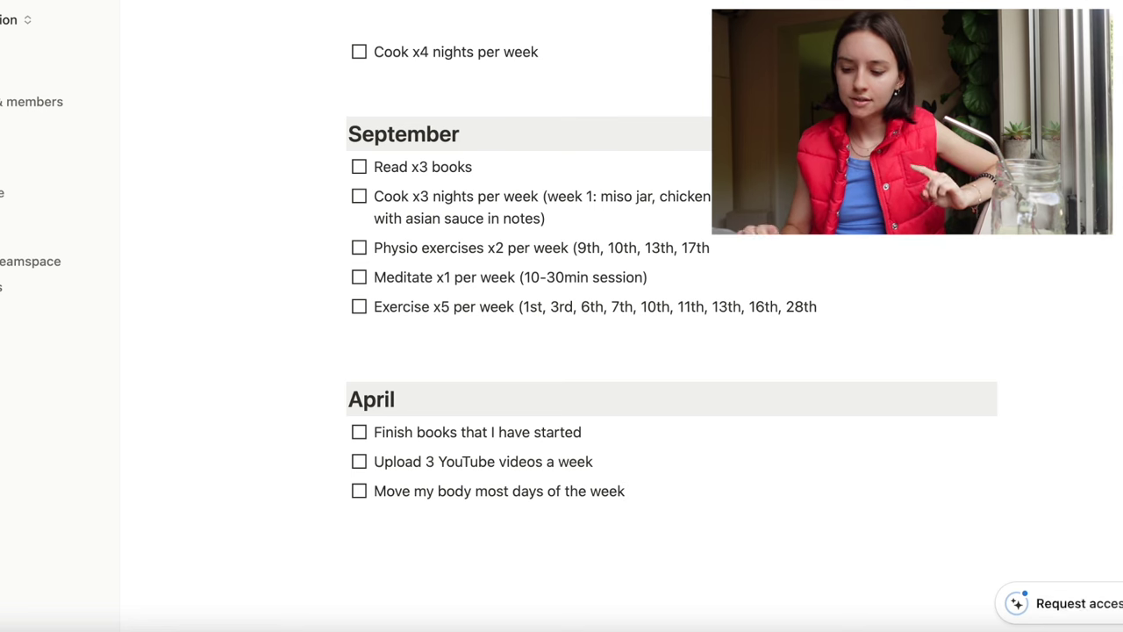
{"action": "key", "text": "Return"}
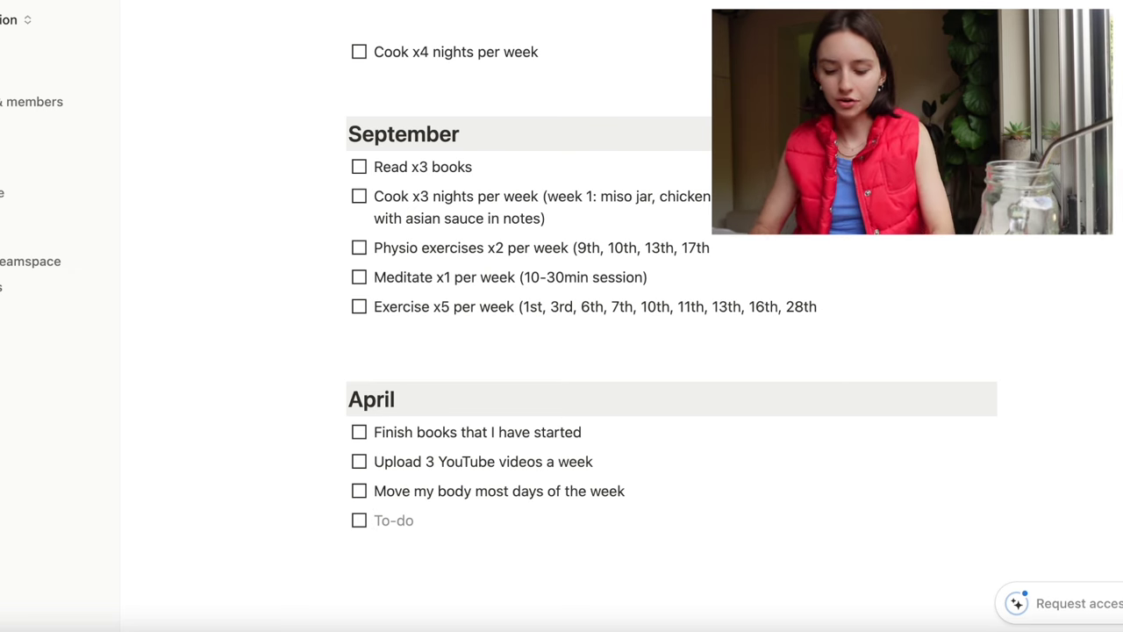
{"action": "type", "text": "Dont"}
{"action": "key", "text": "BackSpace"}
{"action": "type", "text": "'t over commit myself"}
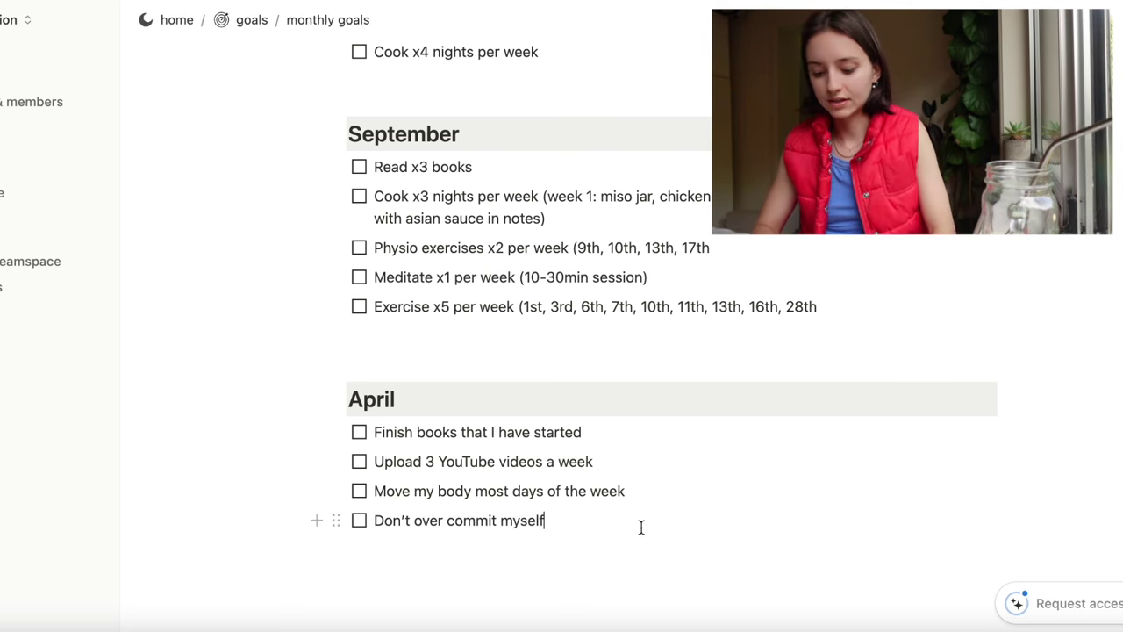
{"action": "type", "text": " and my schedule"}
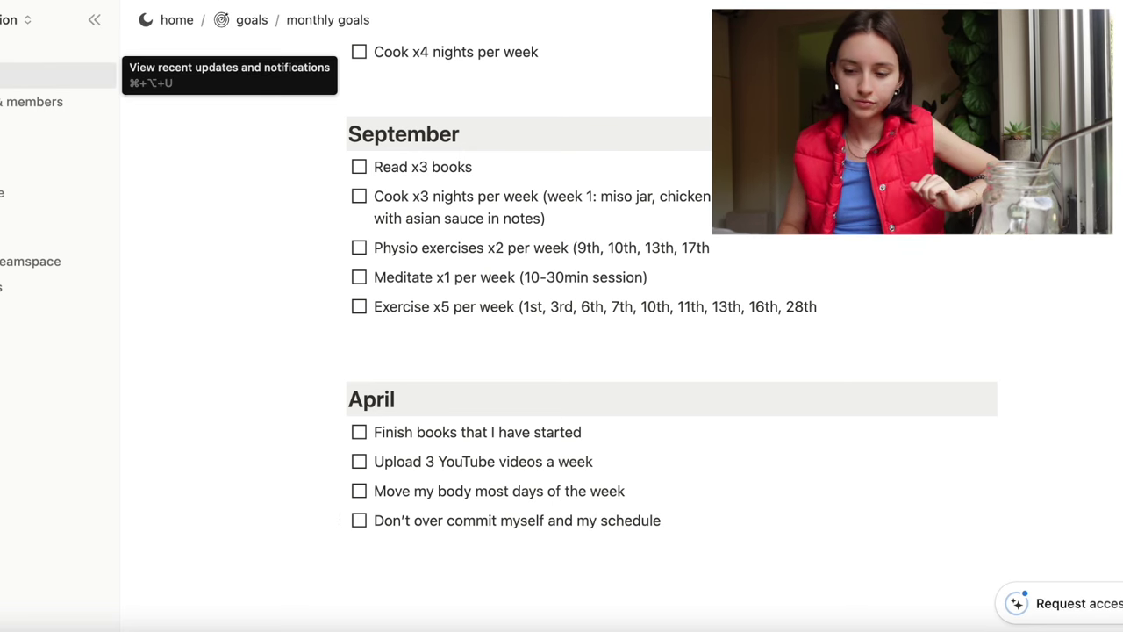
- Go up to the goals page and open its 'long term goals' sub-page
{"action": "left_click", "coordinate": [224, 23]}
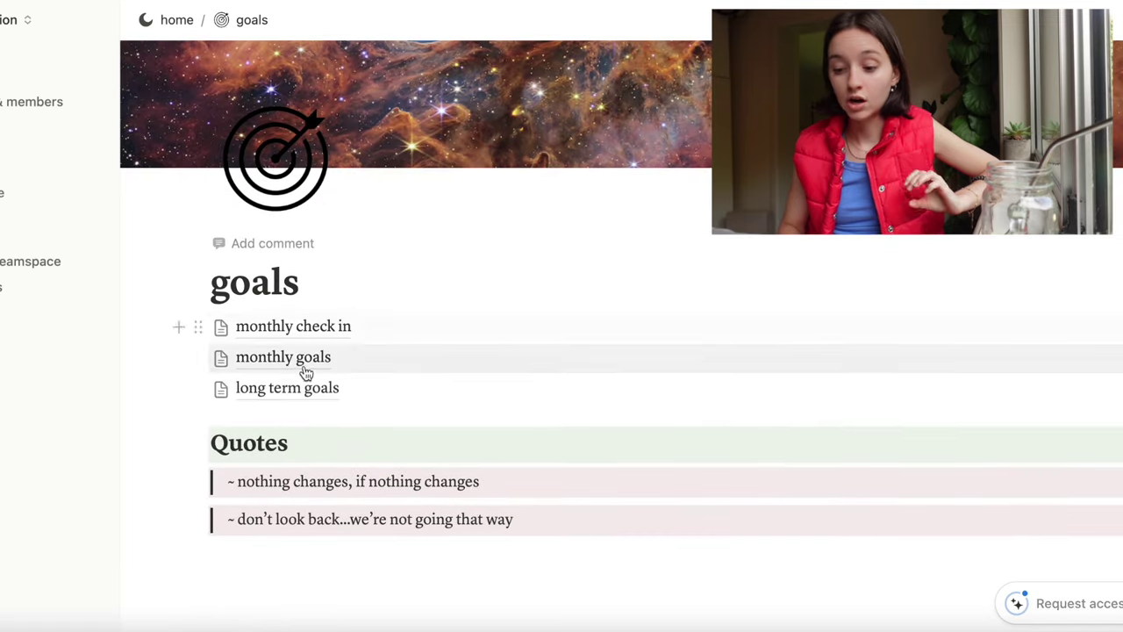
{"action": "left_click", "coordinate": [304, 393]}
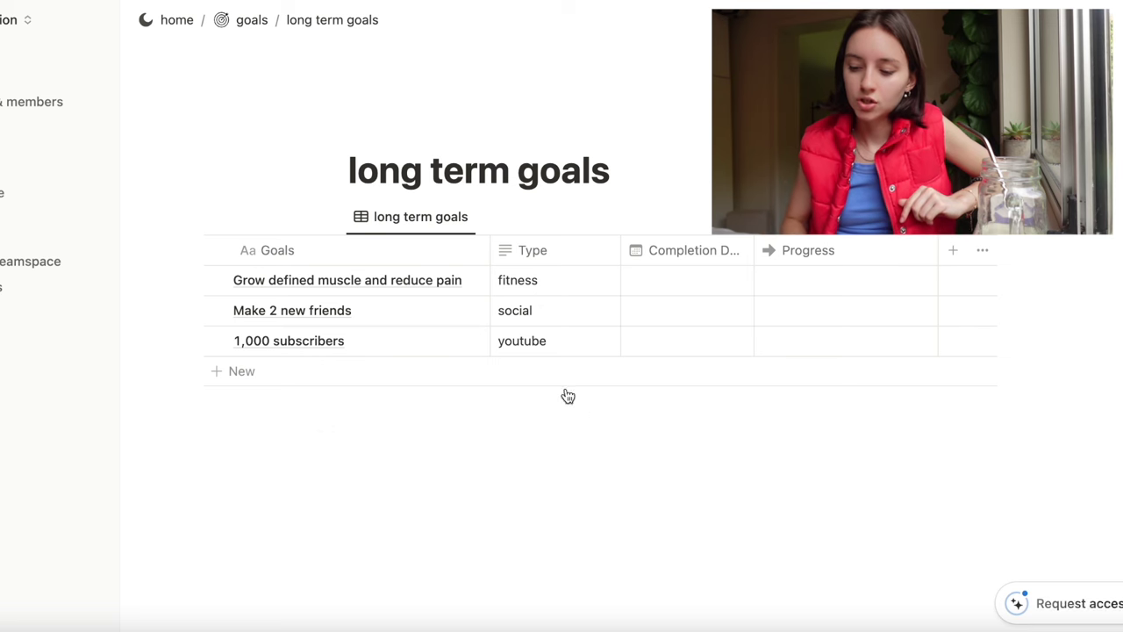
- Navigate back through goals to the home page and scroll down to its linked sections
{"action": "left_click", "coordinate": [244, 33]}
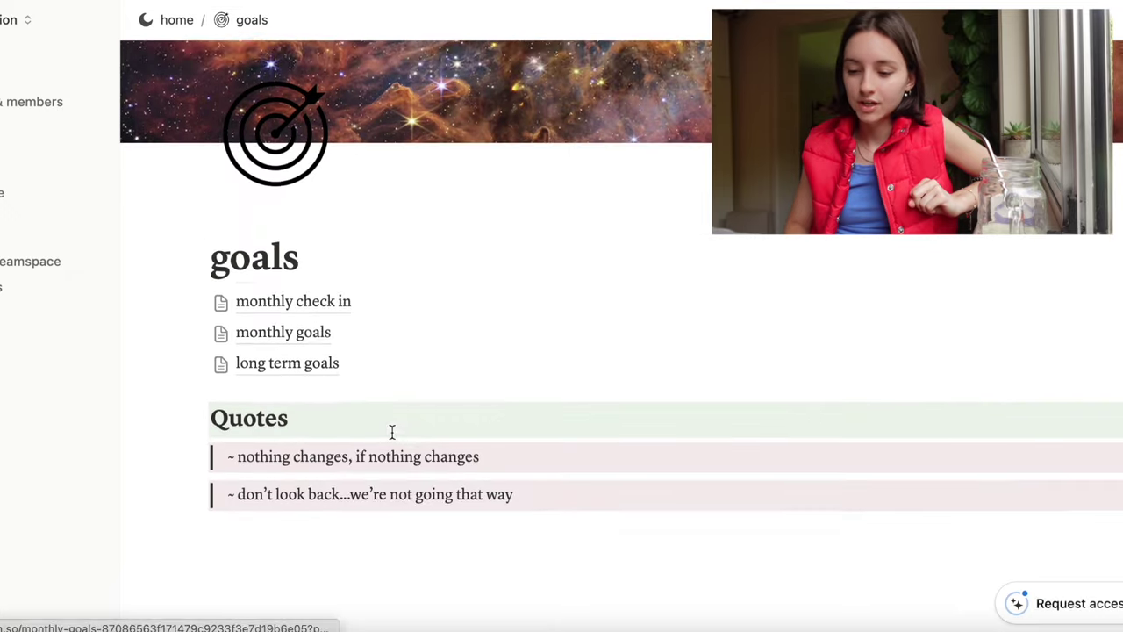
{"action": "left_click", "coordinate": [167, 28]}
{"action": "scroll", "coordinate": [600, 395], "scroll_direction": "down", "scroll_amount": 3}
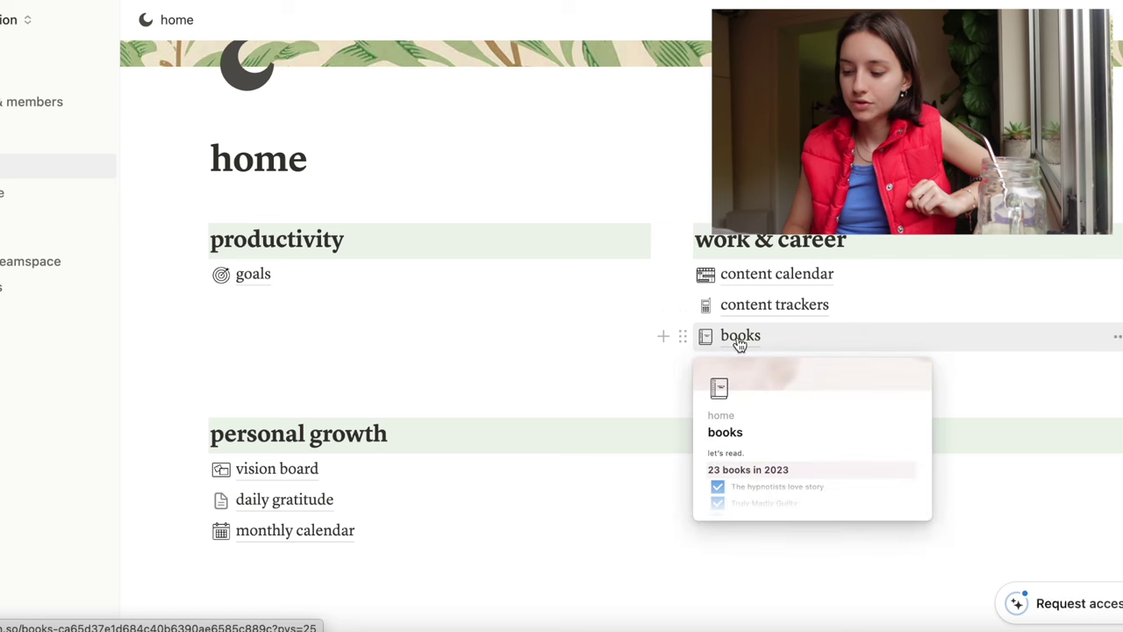
- Open content trackers > youtube tracker and add a new row to the monthly youtube growth table
{"action": "left_click", "coordinate": [758, 306]}
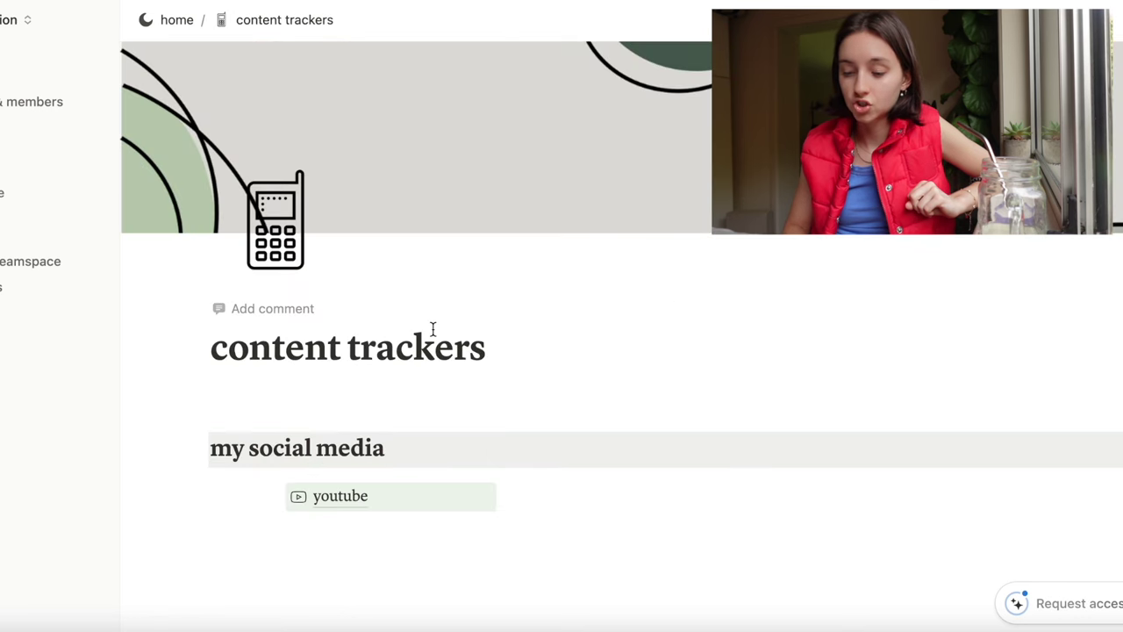
{"action": "left_click", "coordinate": [326, 498]}
{"action": "scroll", "coordinate": [324, 509], "scroll_direction": "down", "scroll_amount": 5}
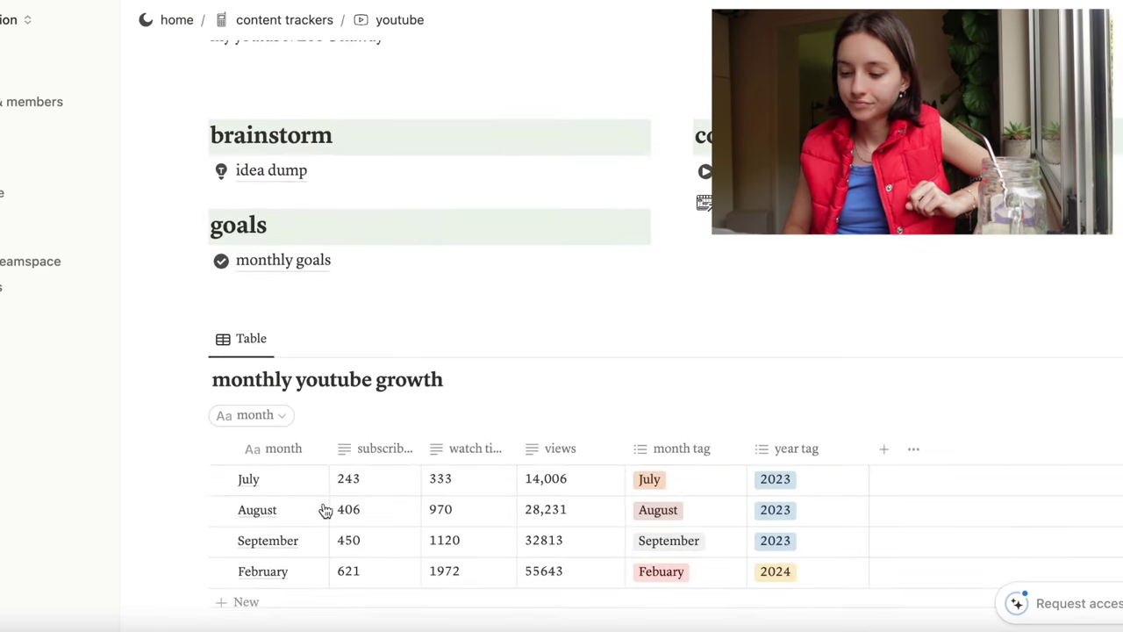
{"action": "scroll", "coordinate": [672, 436], "scroll_direction": "down", "scroll_amount": 3}
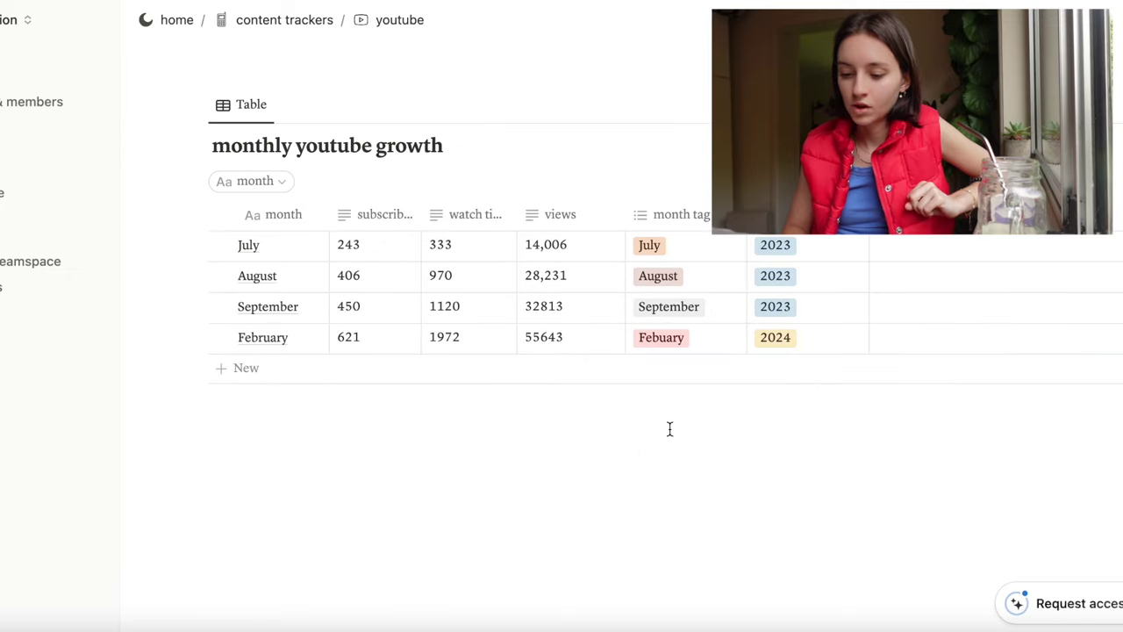
{"action": "left_click", "coordinate": [247, 368]}
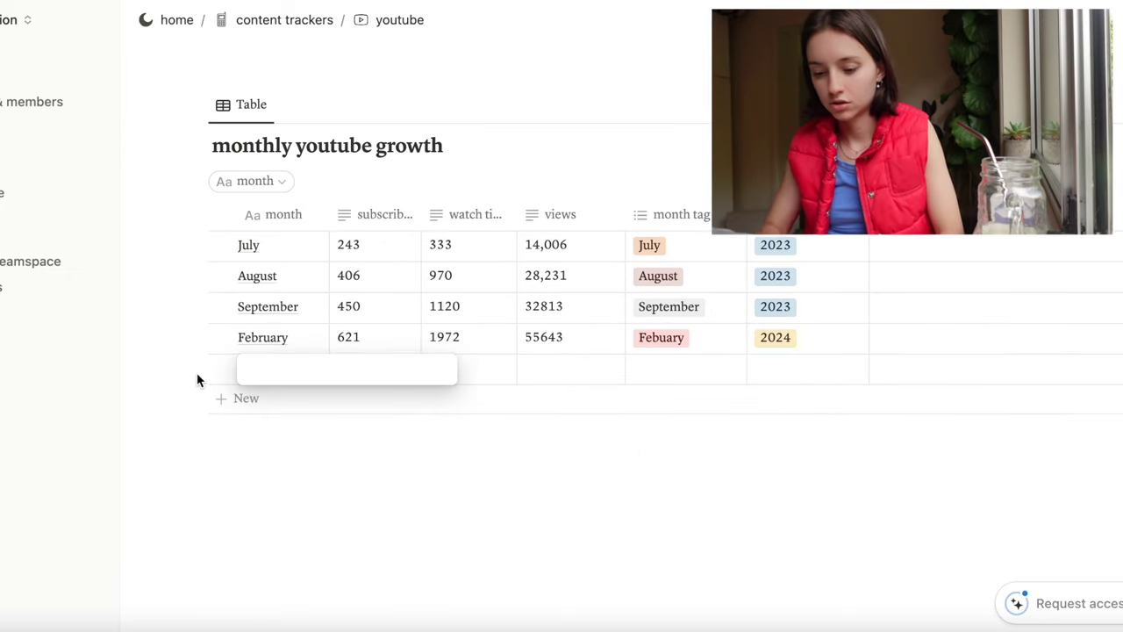
- Fill the new row with March, 670 subscribers and 2085 watch time
{"action": "type", "text": "March"}
{"action": "key", "text": "Tab"}
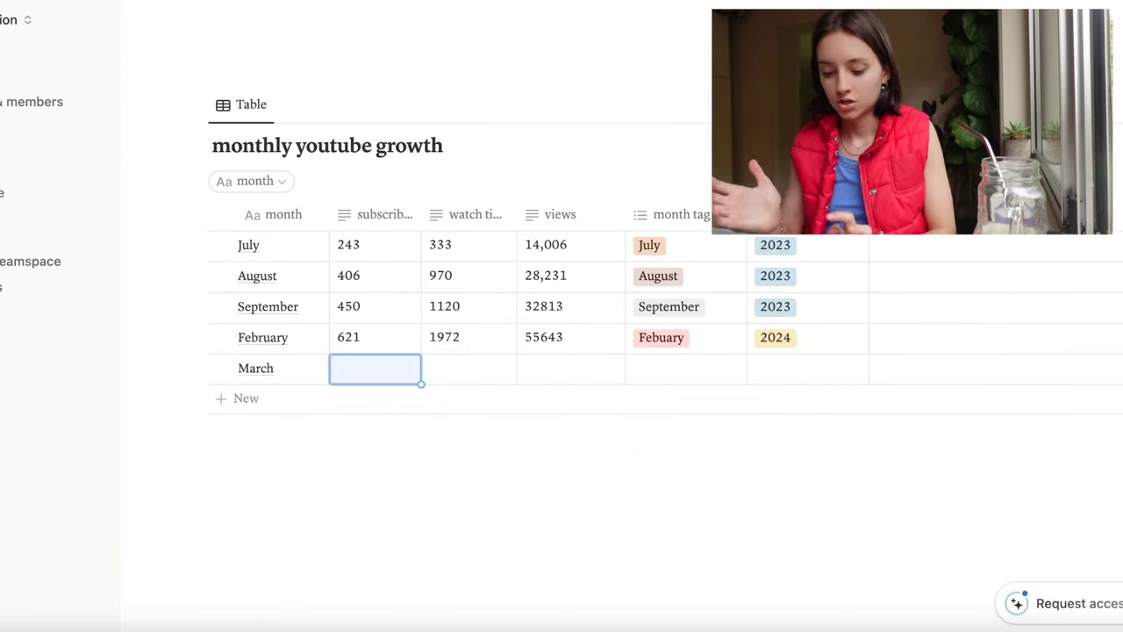
{"action": "type", "text": "670"}
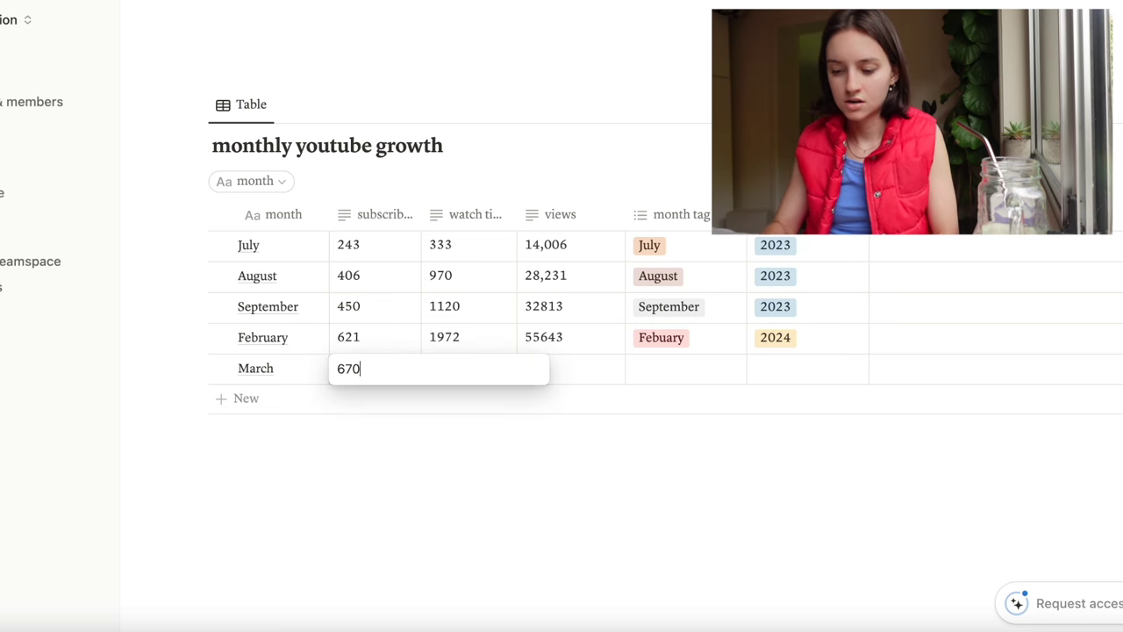
{"action": "key", "text": "Tab"}
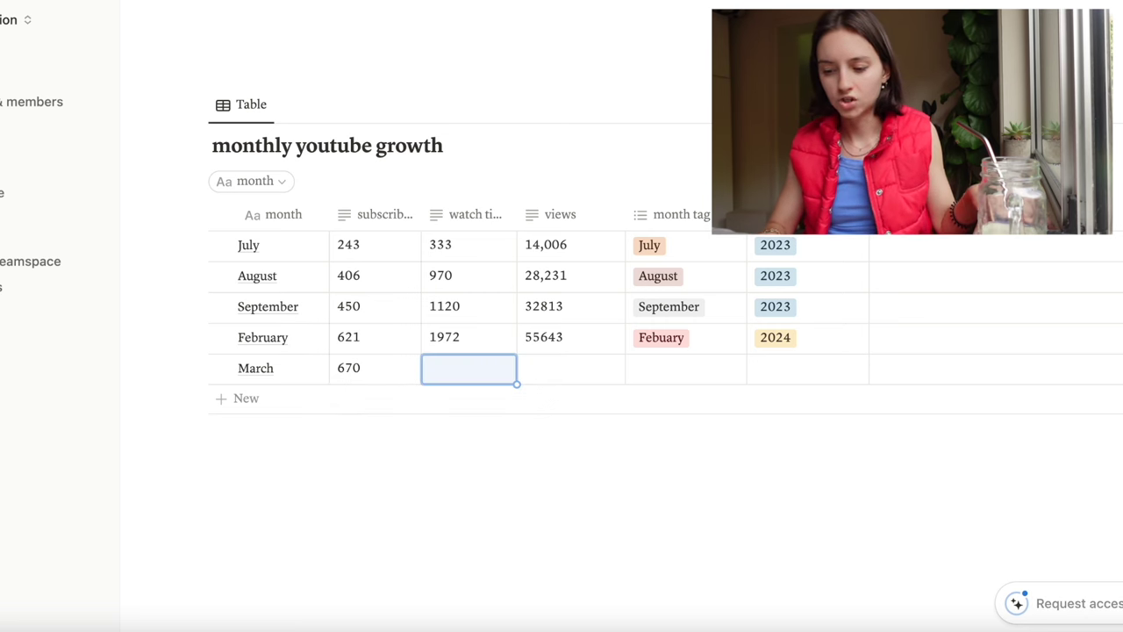
{"action": "type", "text": "2085"}
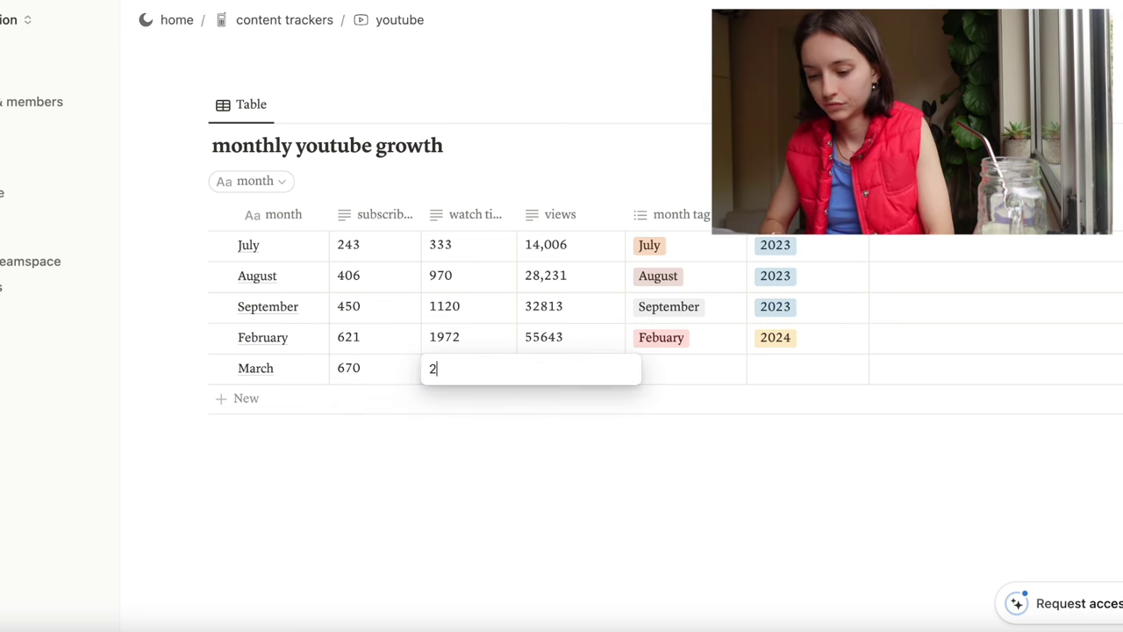
{"action": "key", "text": "Tab"}
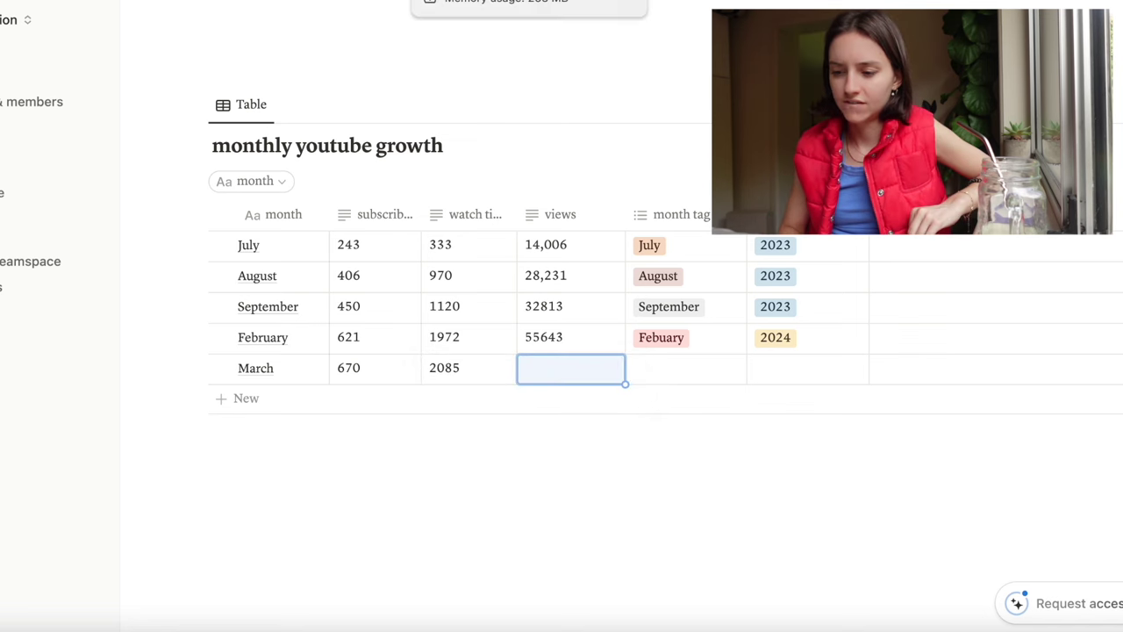
- Look up channel views in analytics, enter 59269 views, and tag the row March and 2024
{"action": "left_click", "coordinate": [465, 0]}
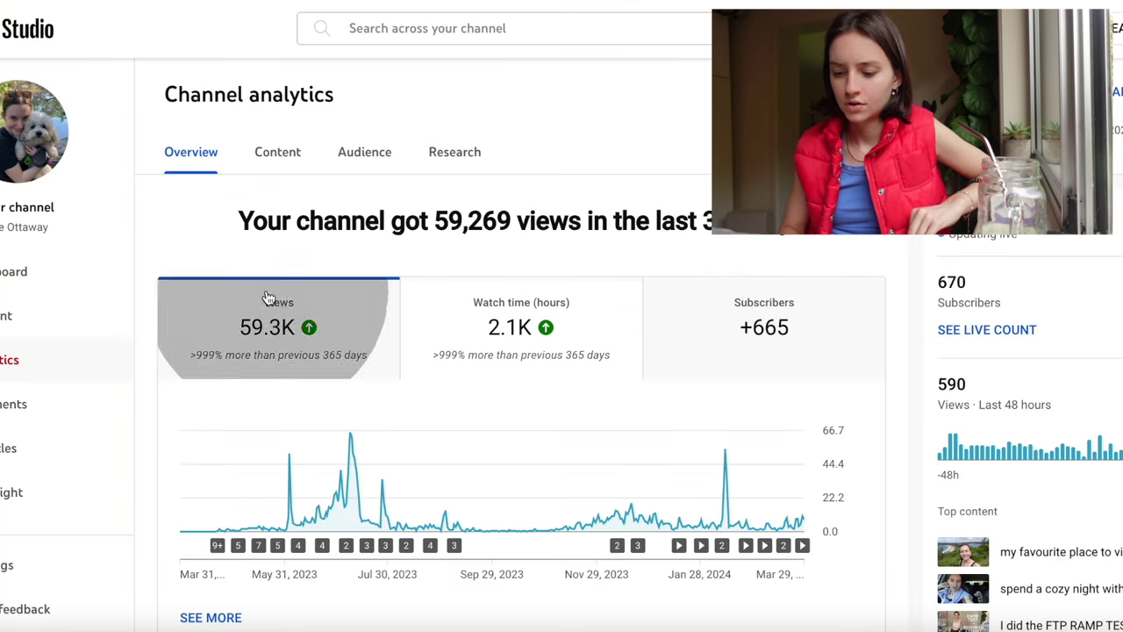
{"action": "left_click", "coordinate": [266, 317]}
{"action": "mouse_move", "coordinate": [252, 324]}
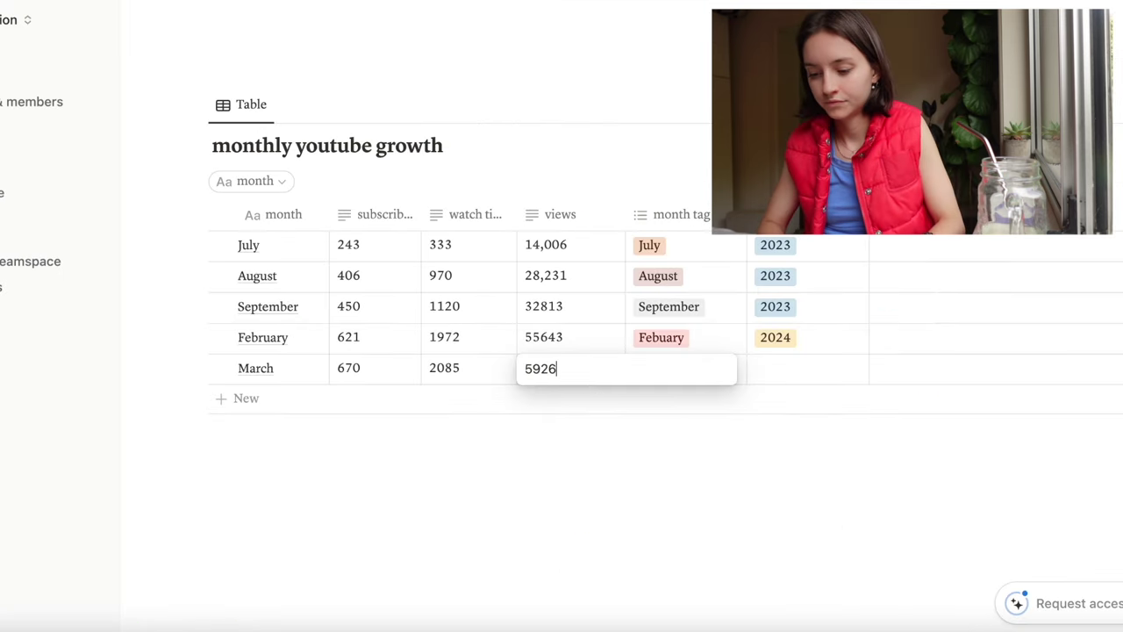
{"action": "type", "text": "9"}
{"action": "key", "text": "Tab"}
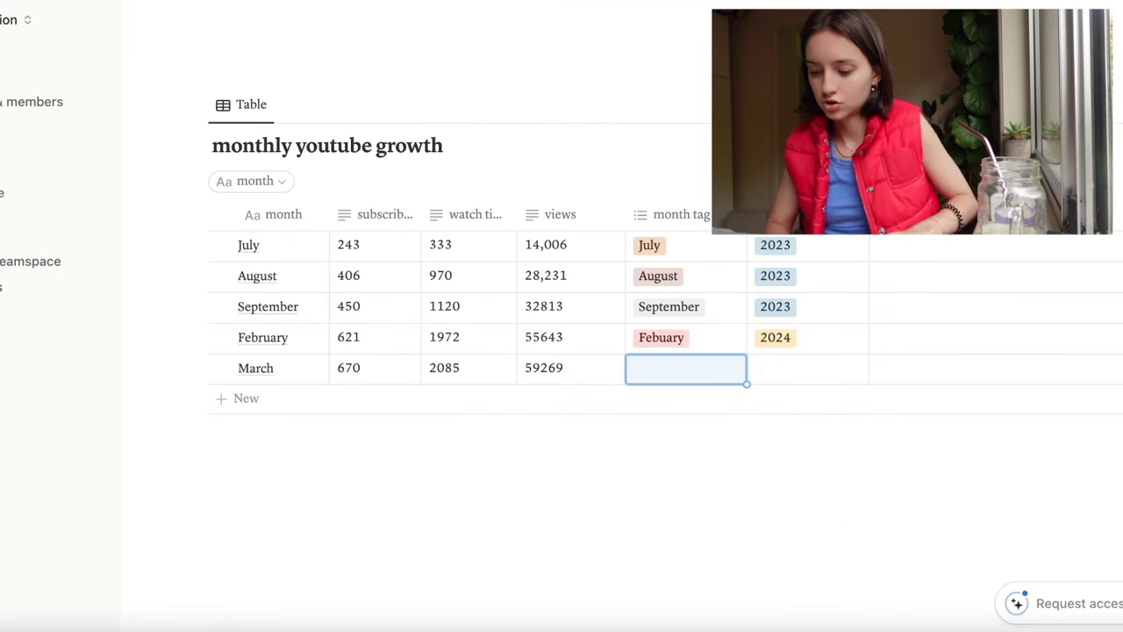
{"action": "type", "text": "March"}
{"action": "key", "text": "Return"}
{"action": "left_click", "coordinate": [798, 370]}
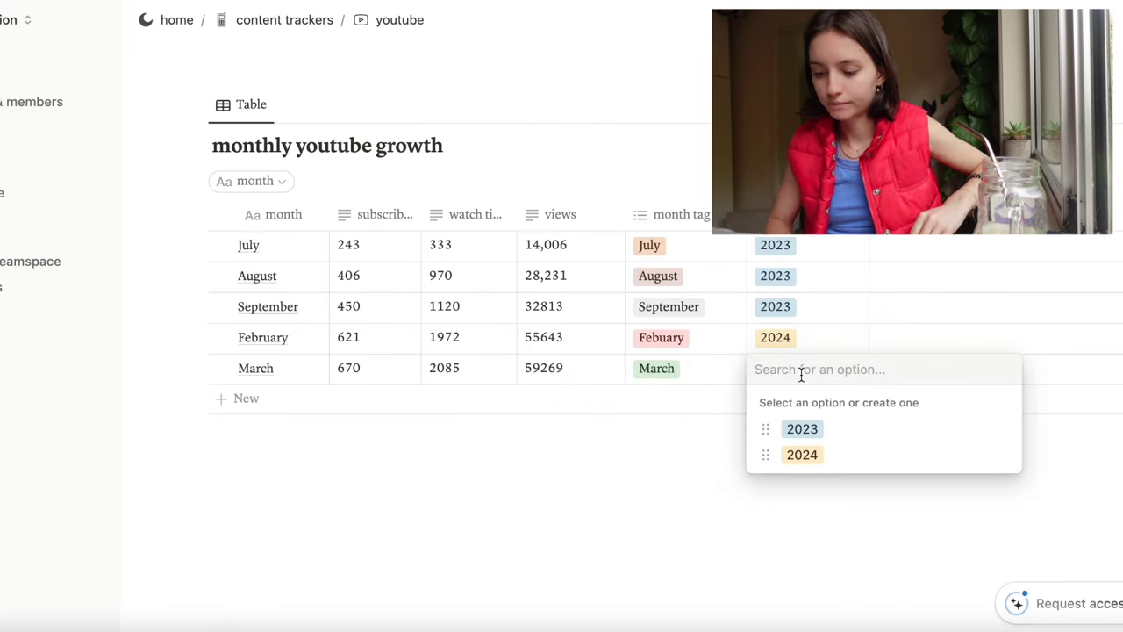
{"action": "left_click", "coordinate": [802, 454]}
- Close the year tag options and open the youtube monthly goals page at its last section
{"action": "left_click", "coordinate": [606, 438]}
{"action": "scroll", "coordinate": [747, 243], "scroll_direction": "up", "scroll_amount": 3}
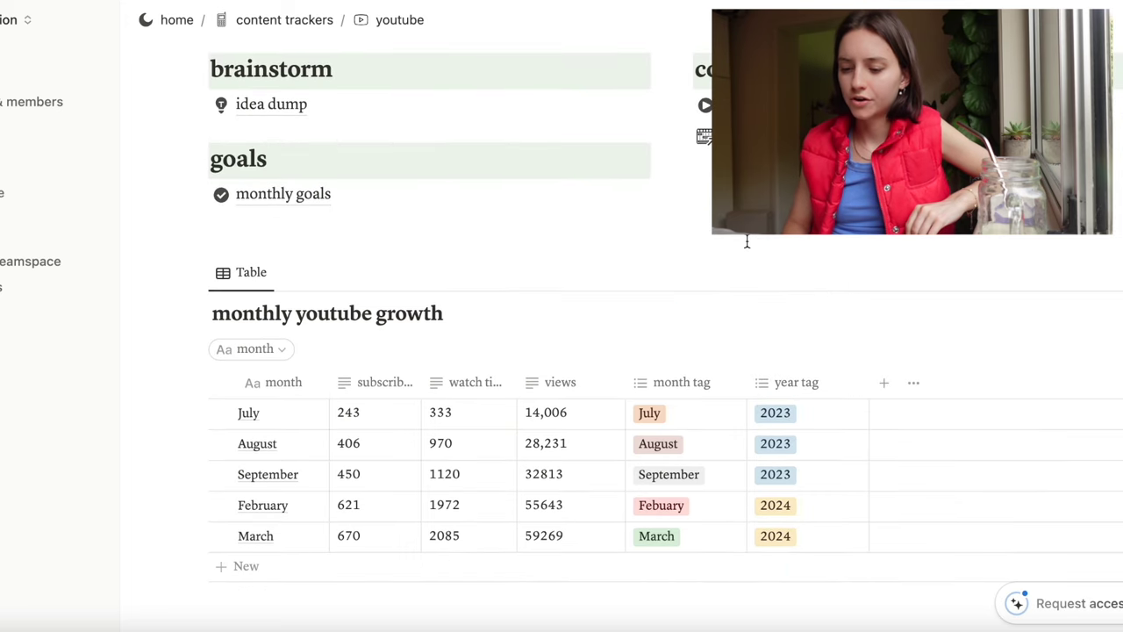
{"action": "left_click", "coordinate": [299, 197]}
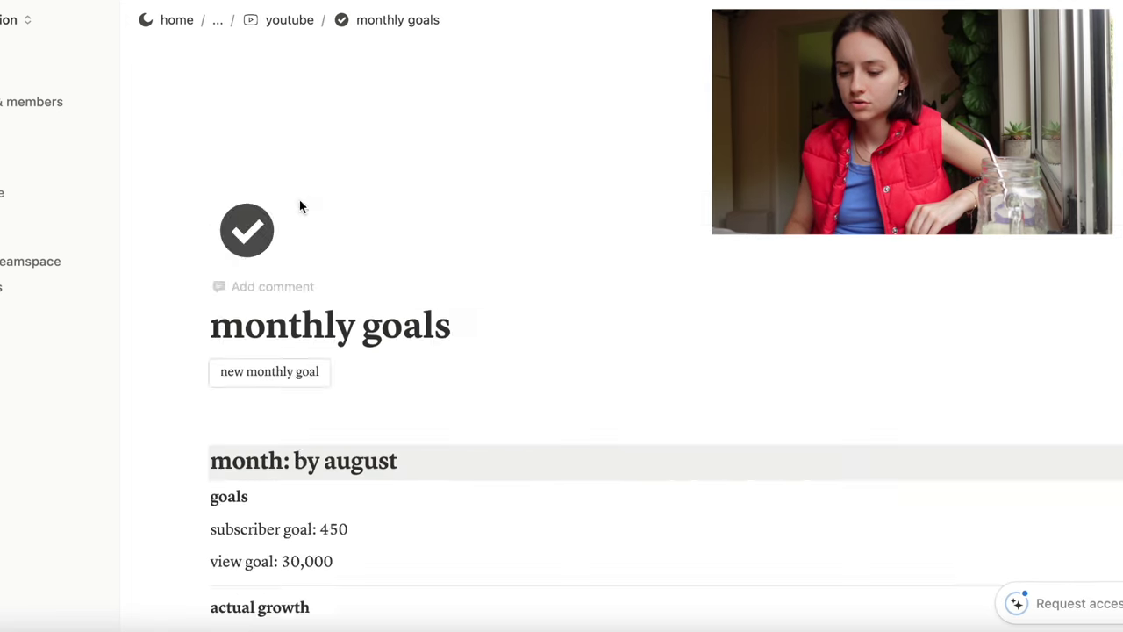
{"action": "scroll", "coordinate": [299, 205], "scroll_direction": "down", "scroll_amount": 10}
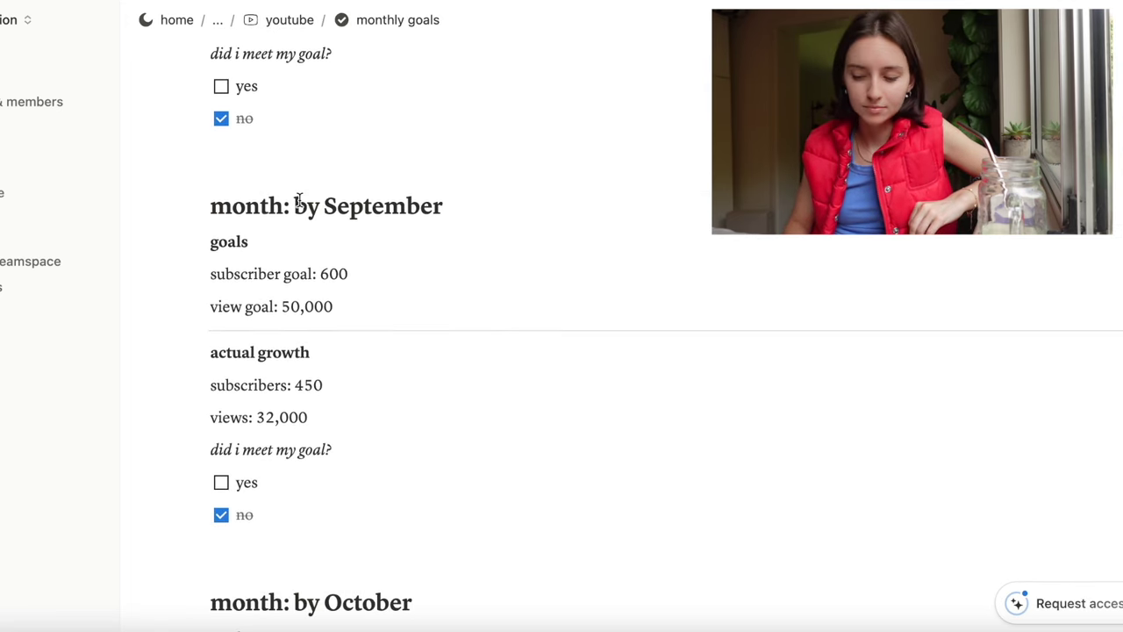
{"action": "scroll", "coordinate": [298, 203], "scroll_direction": "down", "scroll_amount": 5}
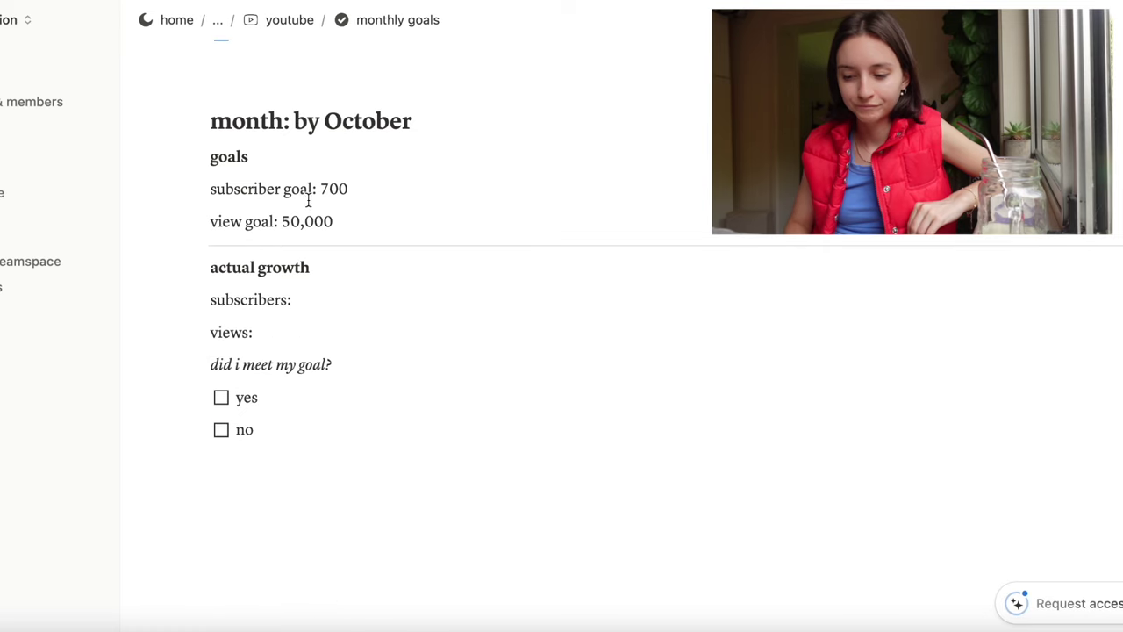
- Rename the last section April, set goals to 800 subscribers and 90,000 views, and untick 'no'
{"action": "double_click", "coordinate": [360, 117]}
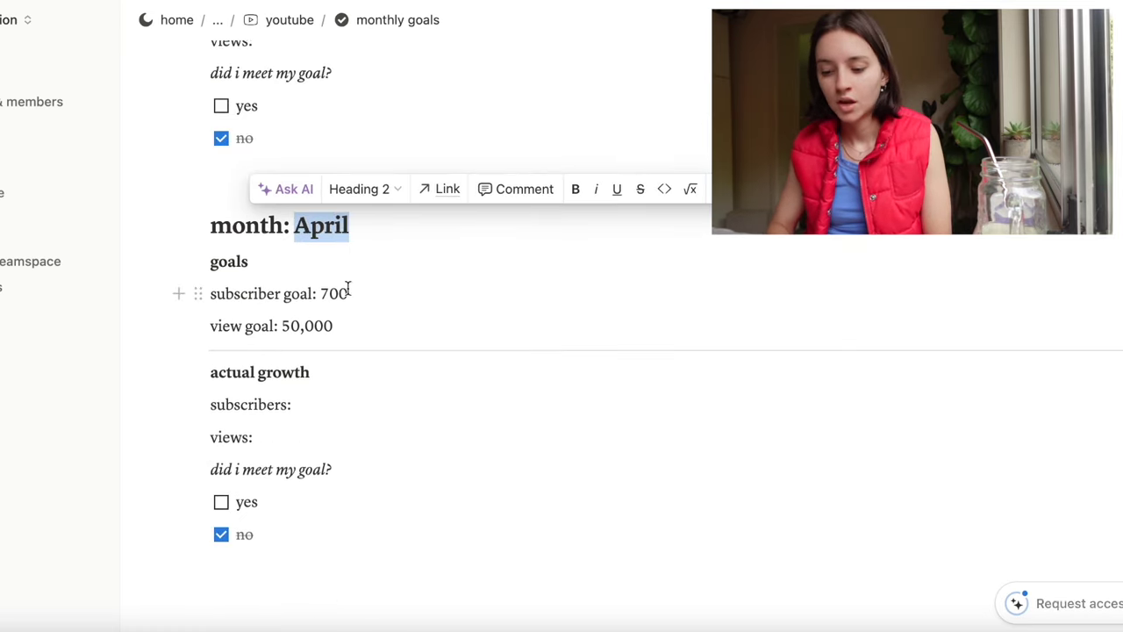
{"action": "double_click", "coordinate": [342, 294]}
{"action": "type", "text": "800"}
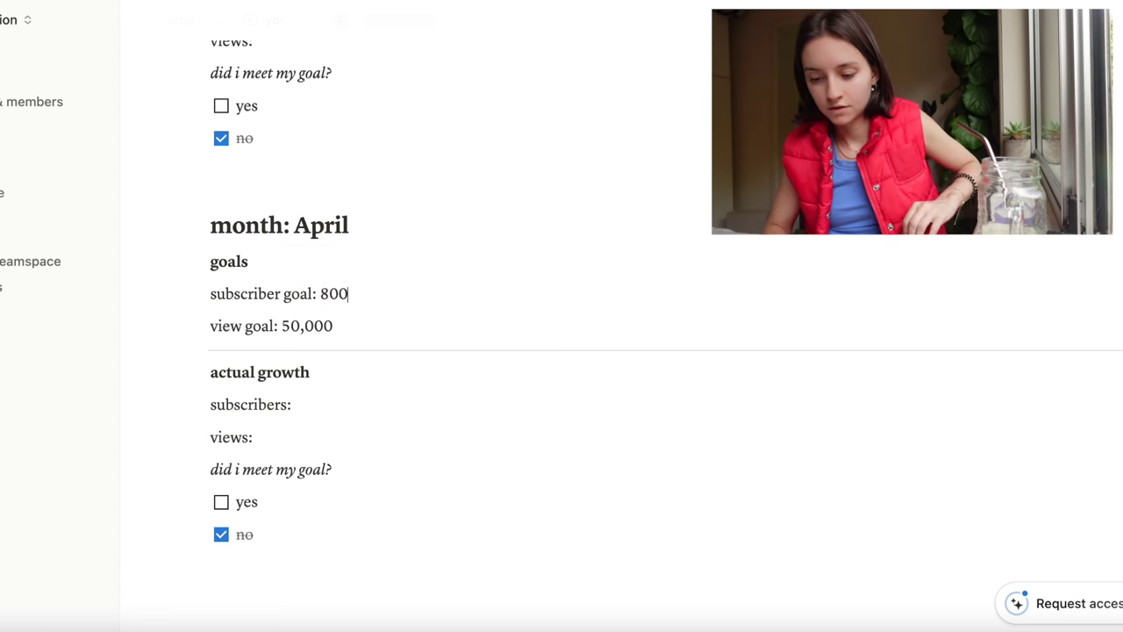
{"action": "left_click", "coordinate": [292, 325]}
{"action": "key", "text": "BackSpace"}
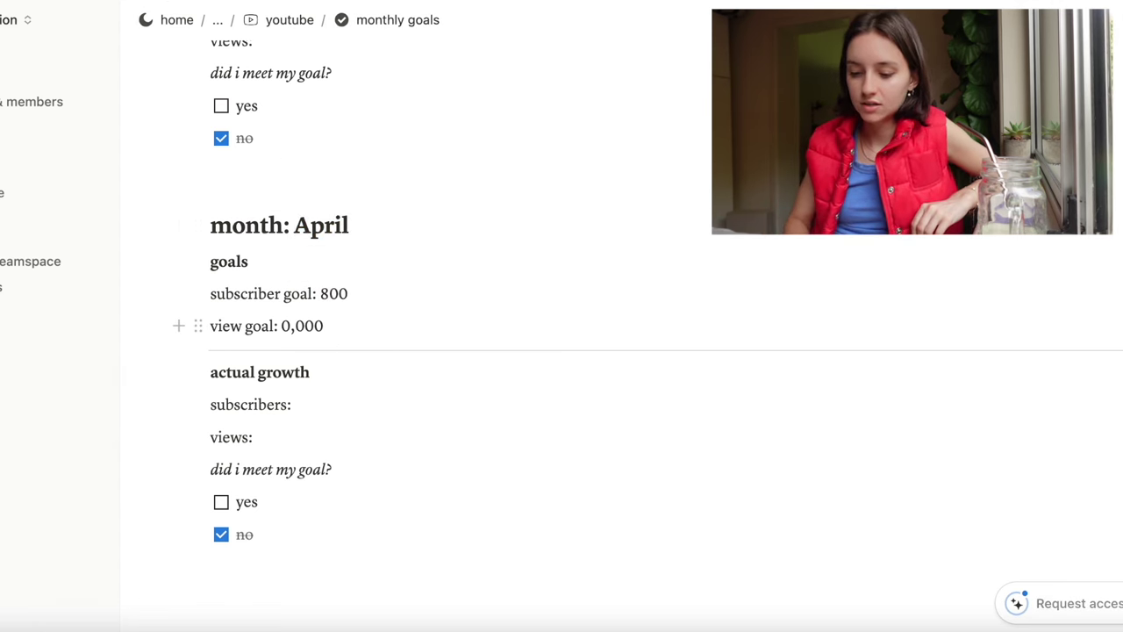
{"action": "type", "text": "9"}
{"action": "left_click", "coordinate": [221, 535]}
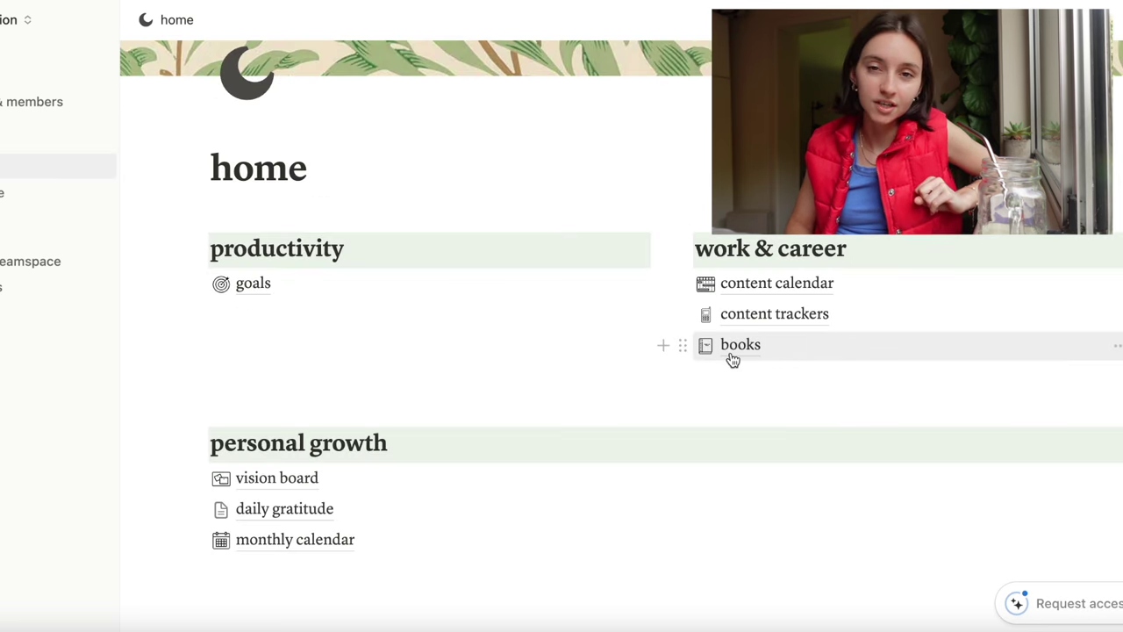
- Open the books page and rename its heading to 'Book to-read list'
{"action": "left_click", "coordinate": [730, 351]}
{"action": "scroll", "coordinate": [303, 522], "scroll_direction": "up", "scroll_amount": 4}
{"action": "double_click", "coordinate": [353, 186]}
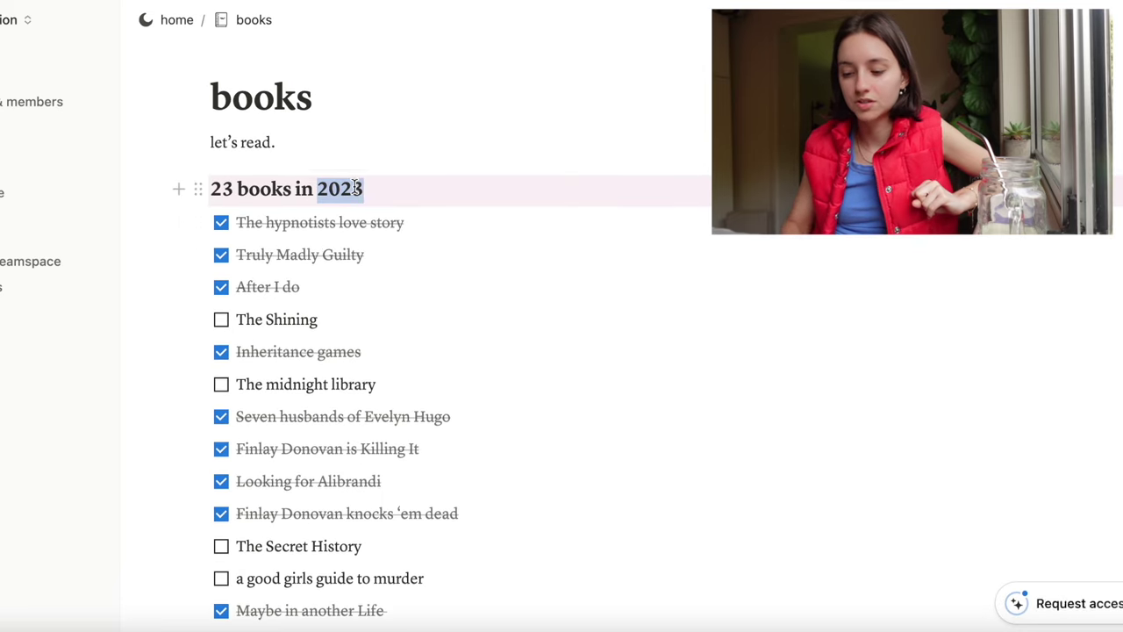
{"action": "left_click", "coordinate": [378, 203]}
{"action": "key", "text": "alt+shift+Left"}
{"action": "key", "text": "alt+shift+Left"}
{"action": "key", "text": "alt+shift+Left"}
{"action": "key", "text": "alt+shift+Left"}
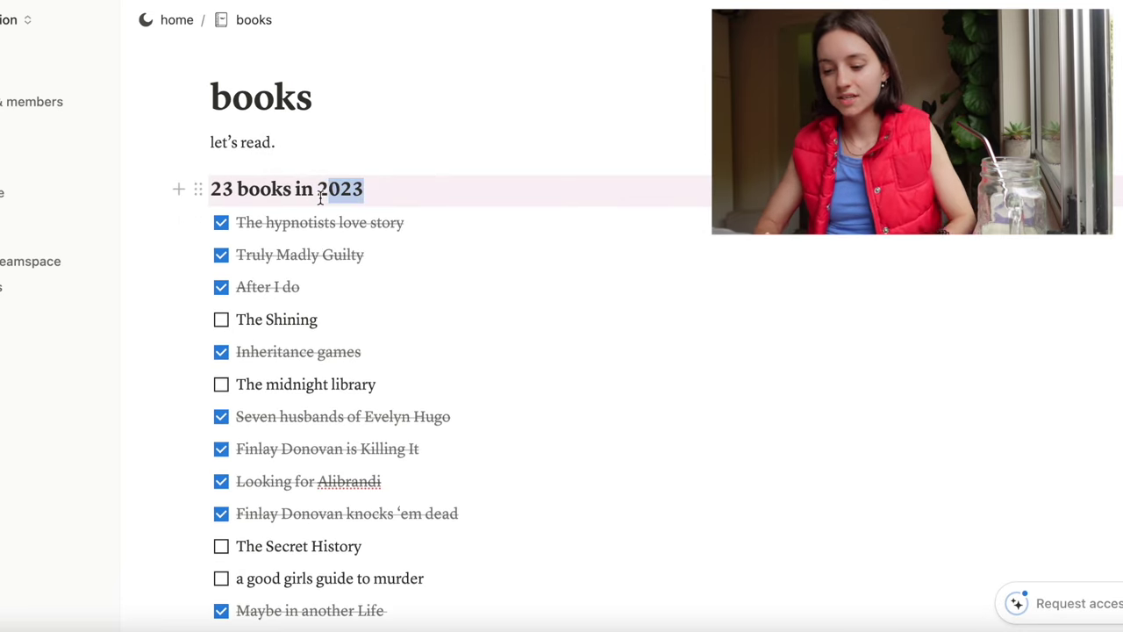
{"action": "type", "text": "Book to-read list"}
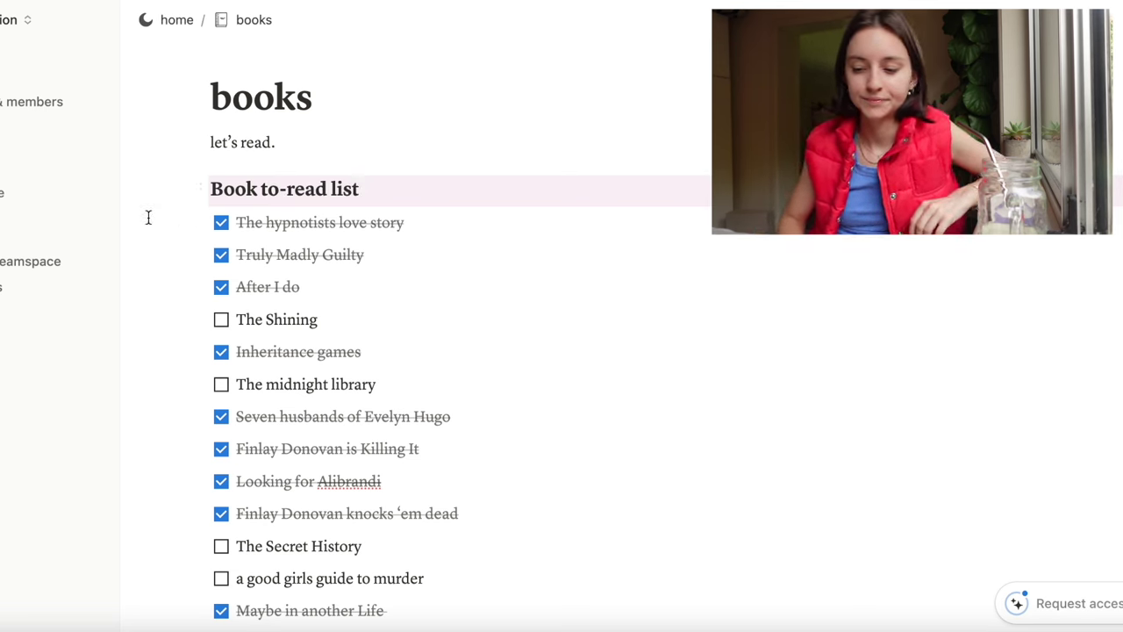
- Add to-dos 'Harry Potter Philosophers Stone' (spelling corrected) and 'Happy Place' to the book list
{"action": "scroll", "coordinate": [163, 181], "scroll_direction": "down", "scroll_amount": 5}
{"action": "left_click", "coordinate": [264, 497]}
{"action": "type", "text": "Harry Potter Ph"}
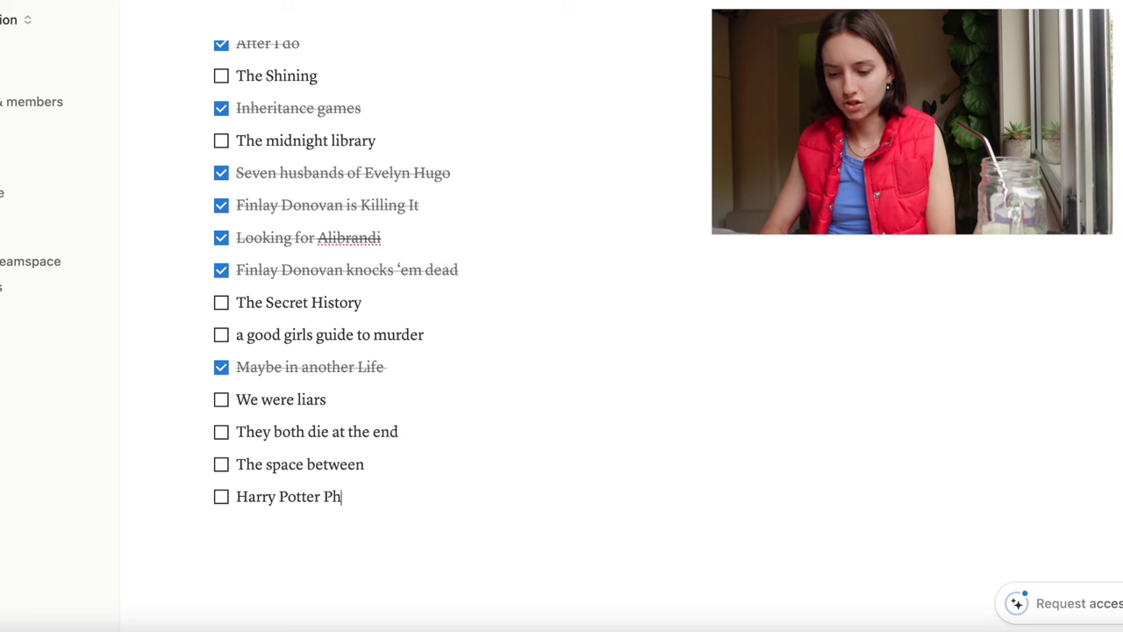
{"action": "type", "text": "ilospher;'s Stone"}
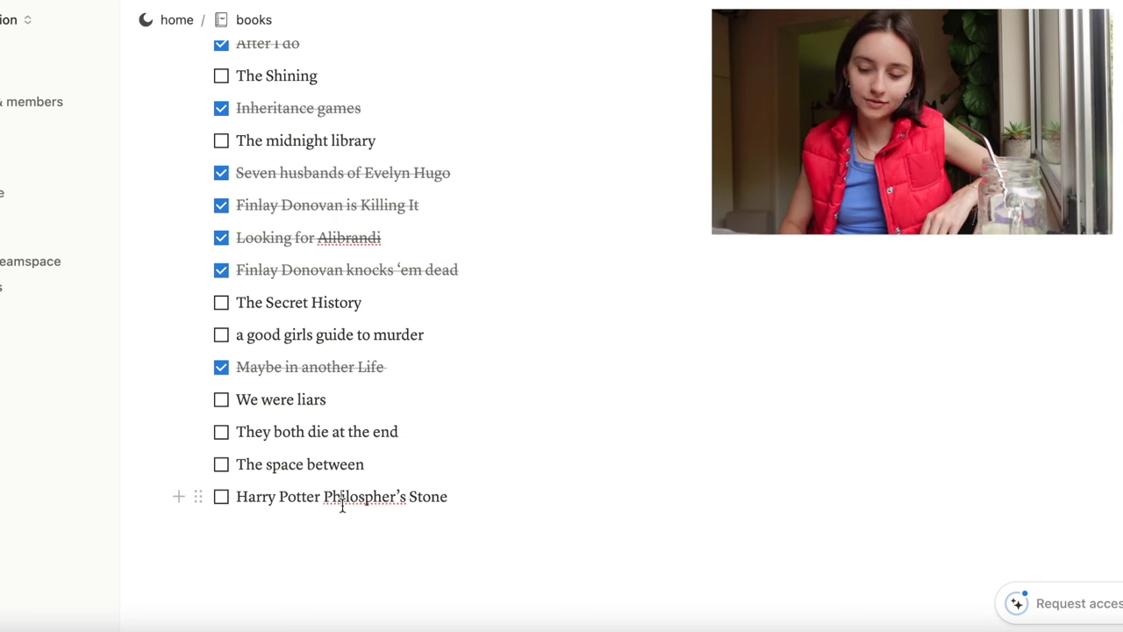
{"action": "right_click", "coordinate": [342, 505]}
{"action": "left_click", "coordinate": [389, 222]}
{"action": "left_click", "coordinate": [467, 499]}
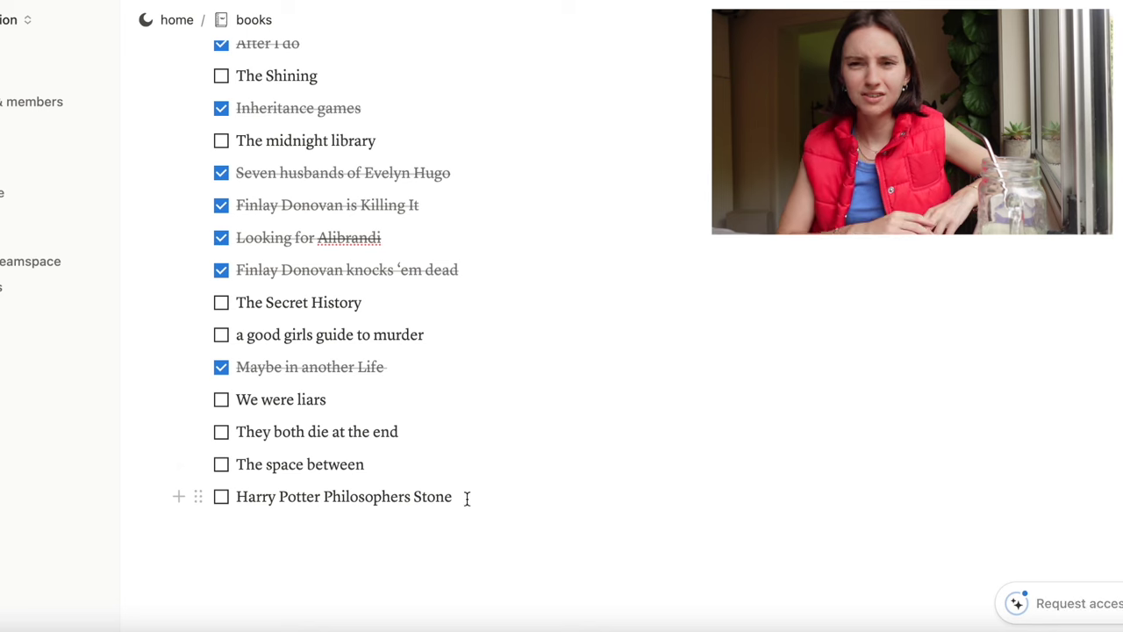
{"action": "key", "text": "Return"}
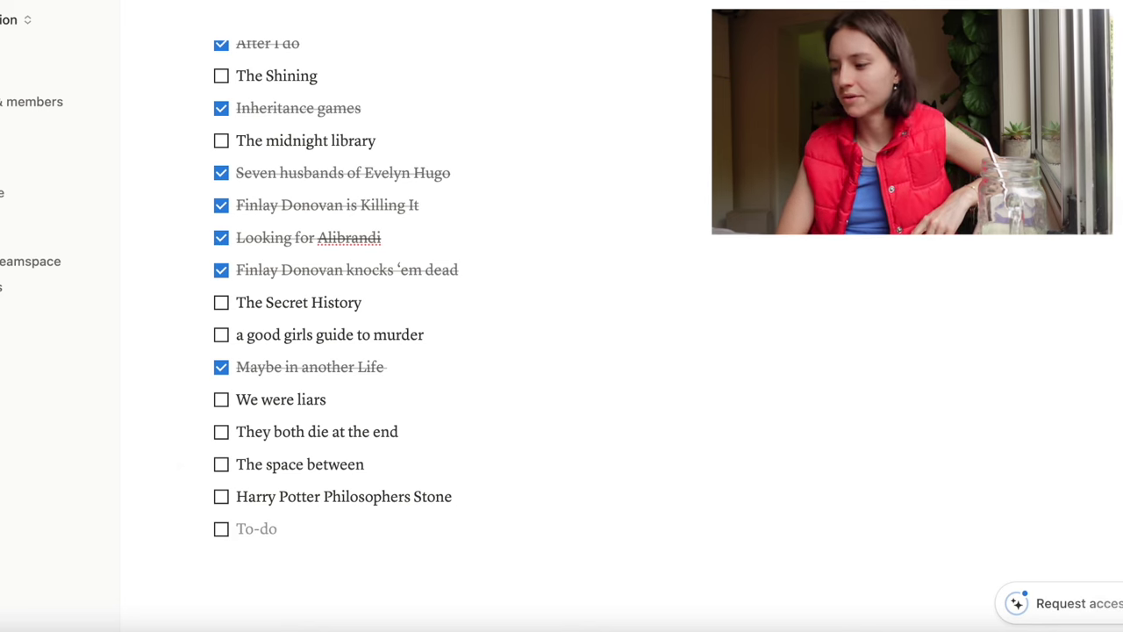
{"action": "type", "text": "Happy Place"}
{"action": "left_click", "coordinate": [468, 553]}
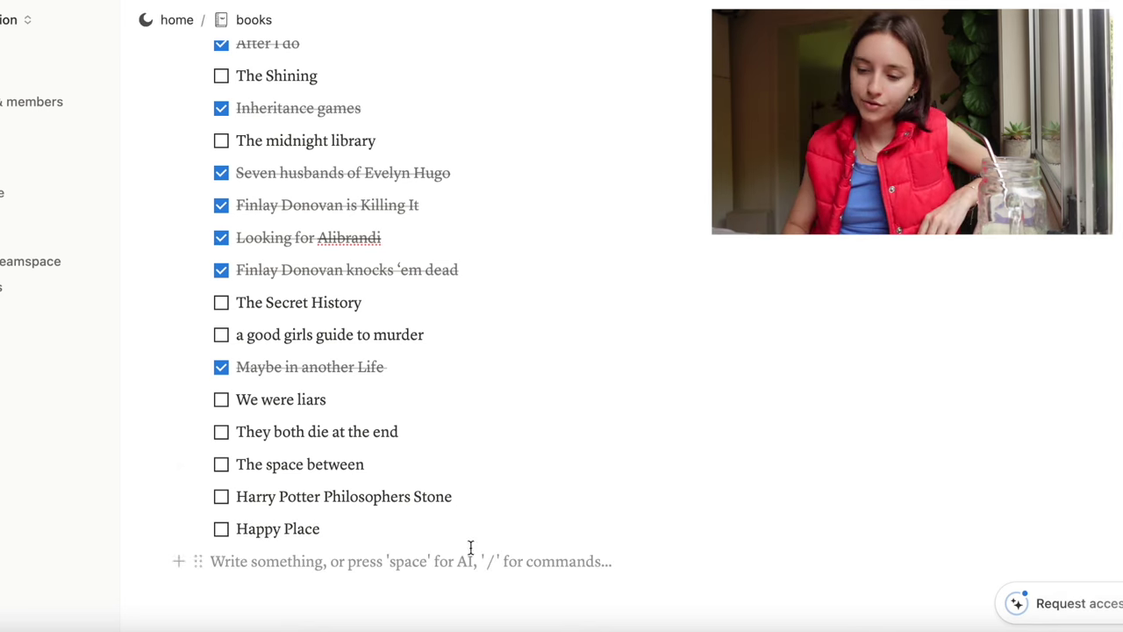
- Go back to the workspace home page via the 'home' breadcrumb and look over its sections
{"action": "left_click", "coordinate": [171, 19]}
{"action": "scroll", "coordinate": [500, 509], "scroll_direction": "up", "scroll_amount": 3}
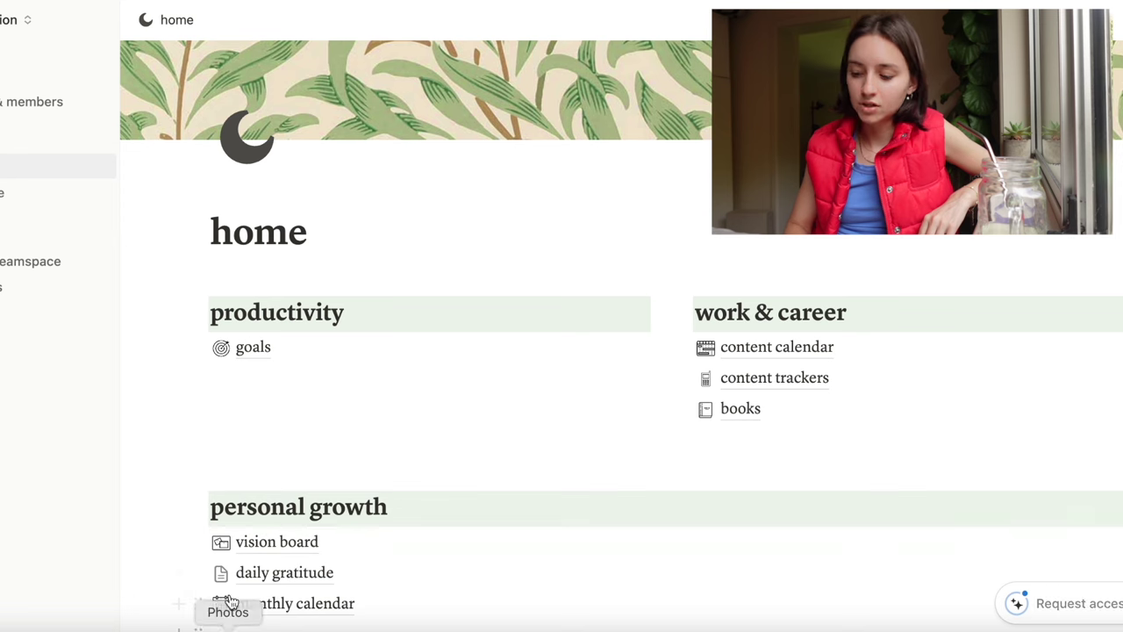
{"action": "mouse_move", "coordinate": [737, 361]}
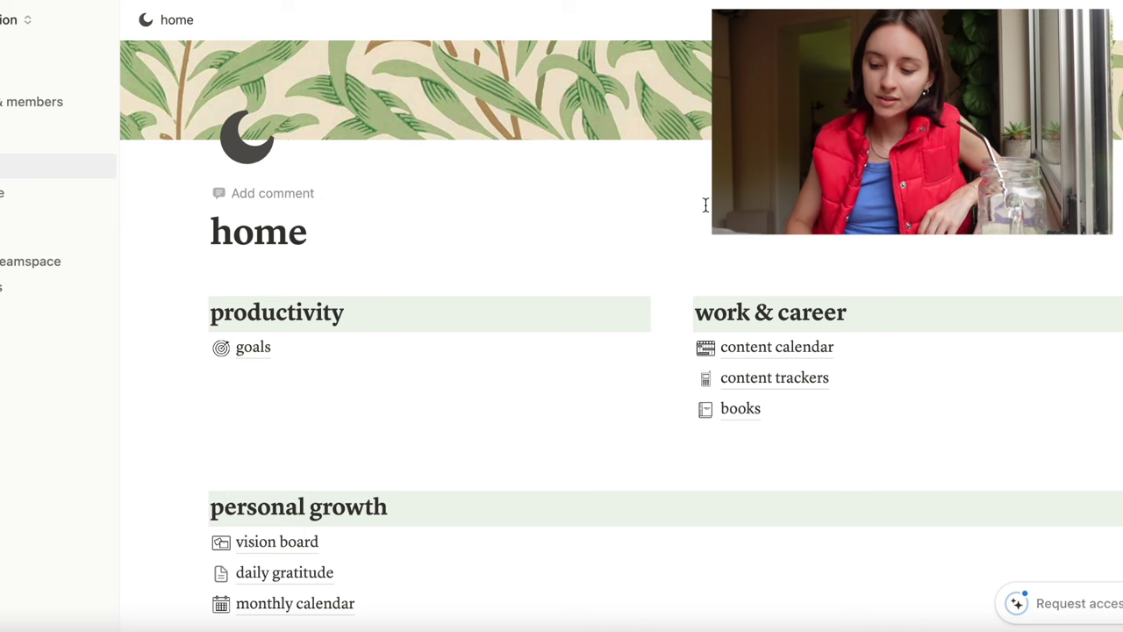
{"action": "scroll", "coordinate": [672, 281], "scroll_direction": "down", "scroll_amount": 2}
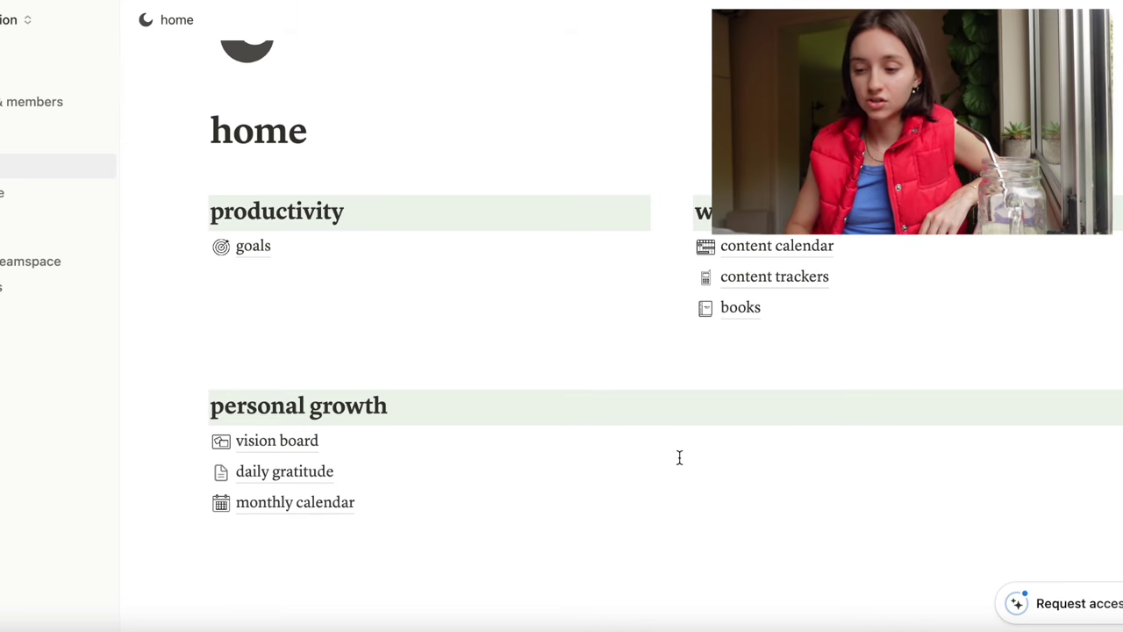